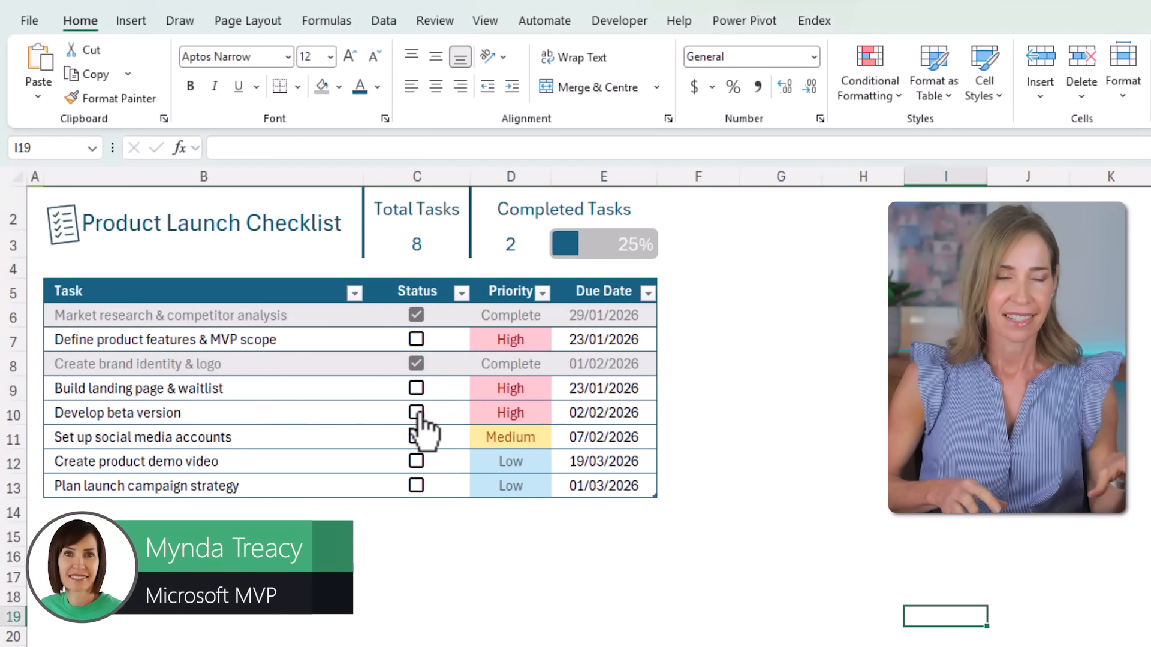
# - Tick the checkboxes for 'Develop beta version' and 'Create product demo video' in the finished example checklist
pyautogui.click(416, 412)
pyautogui.click(416, 460)
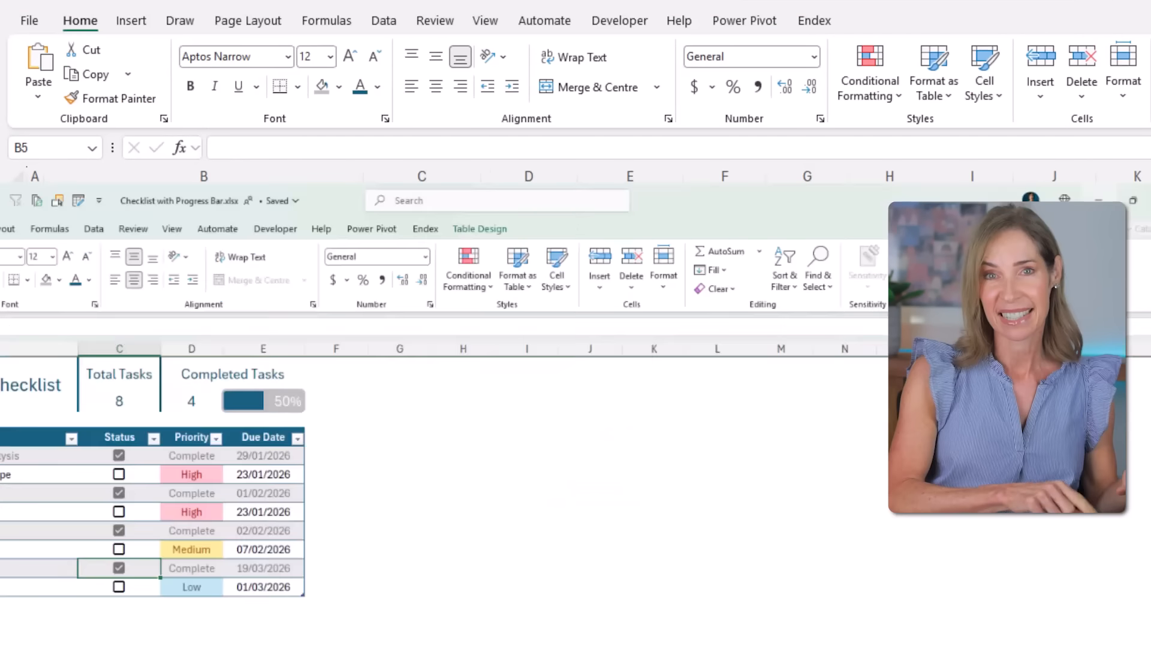
pyautogui.click(175, 303)
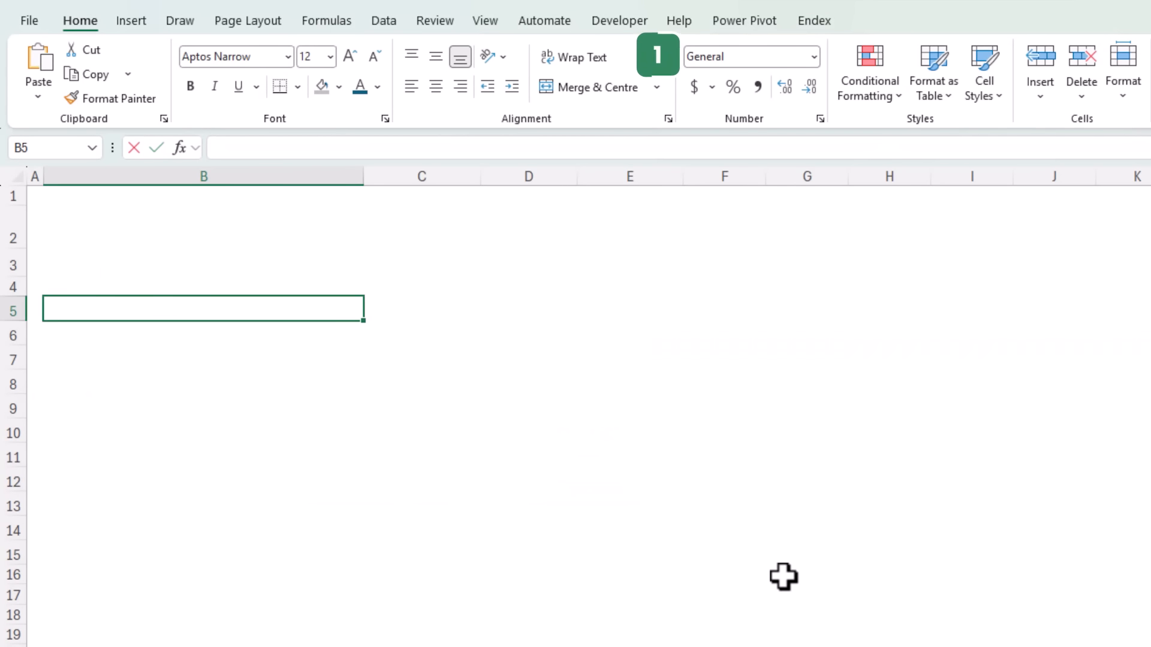
# - Enter the headers Task, Status, Priority and Due Date across row 5 starting in B5
pyautogui.write('Task')
pyautogui.press('Tab')
pyautogui.write('Status')
pyautogui.press('Tab')
pyautogui.write('Priority')
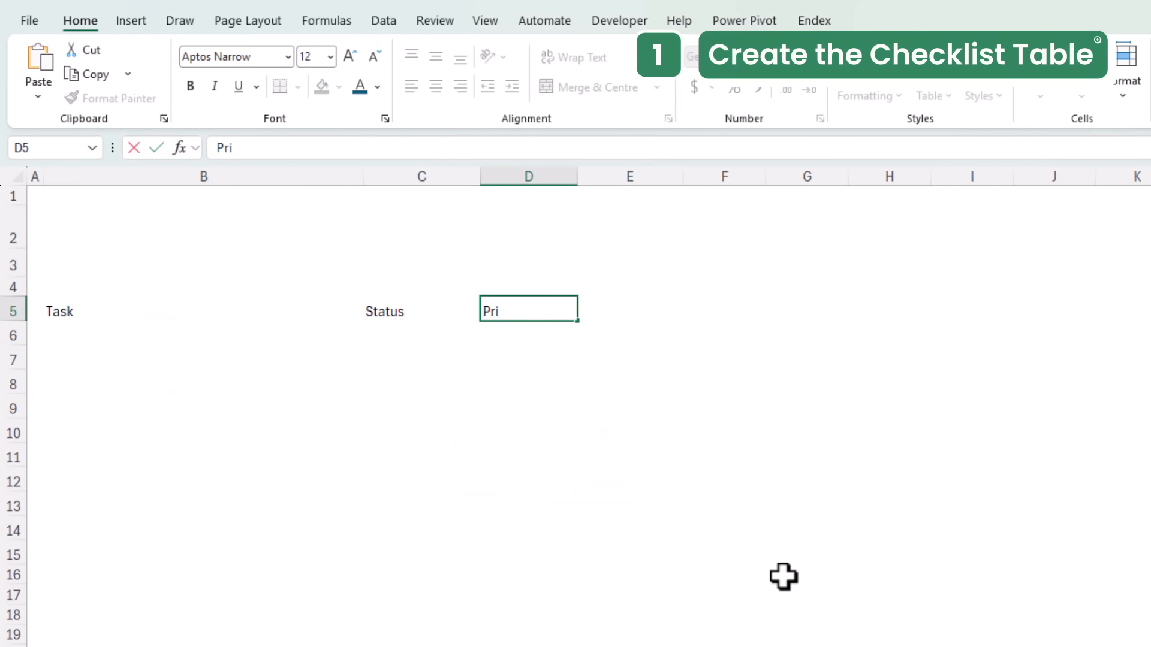
pyautogui.press('Tab')
pyautogui.write('Due Date')
pyautogui.press('Return')
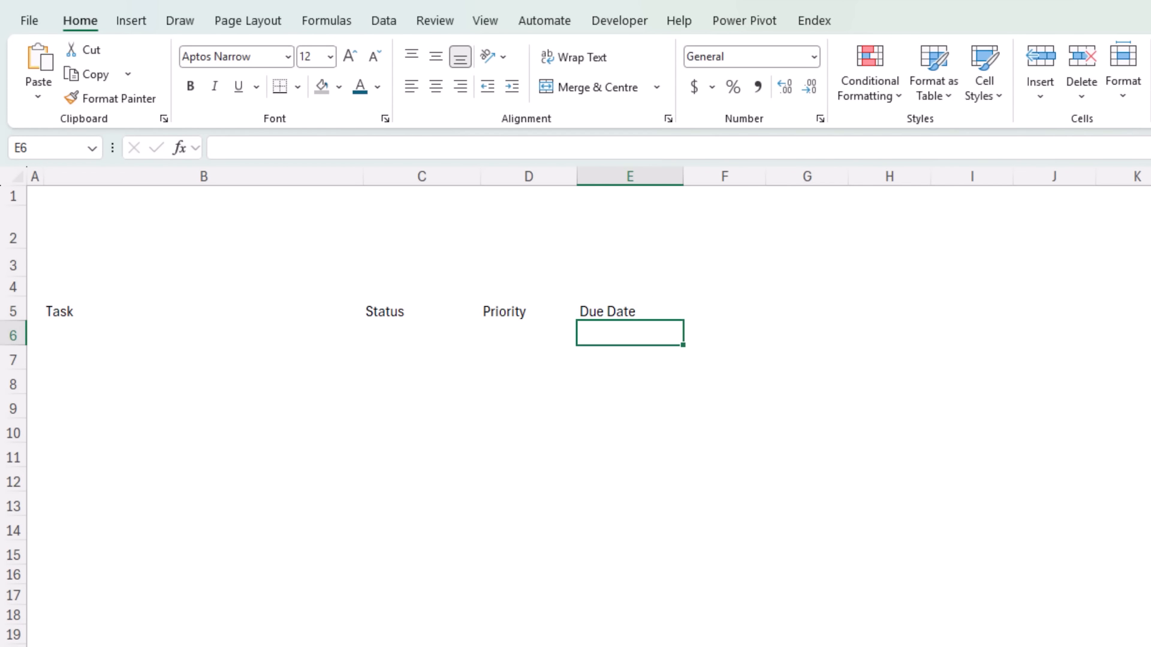
# - Paste the task names below Task from B6 and the due dates below Due Date from E6
pyautogui.click(90, 331)
pyautogui.write('Market research & competitor analysis Define product features & MVP scope Create brand identity & logo Build landing page & waitlist Develop beta version Set up social media accounts Create product demo video Plan launch campaign strategy')
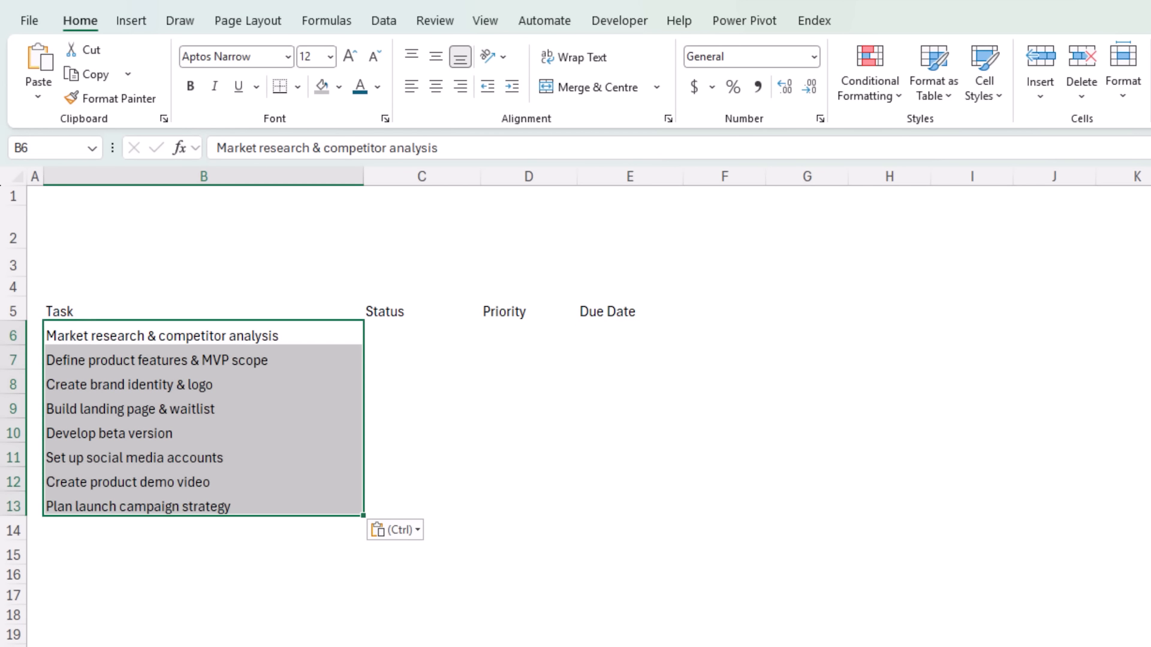
pyautogui.click(630, 336)
pyautogui.write('29/01/2026 23/01/2026 01/02/2026 23/01/2026 02/02/2026 07/02/2026 19/03/2026 01/03/2026')
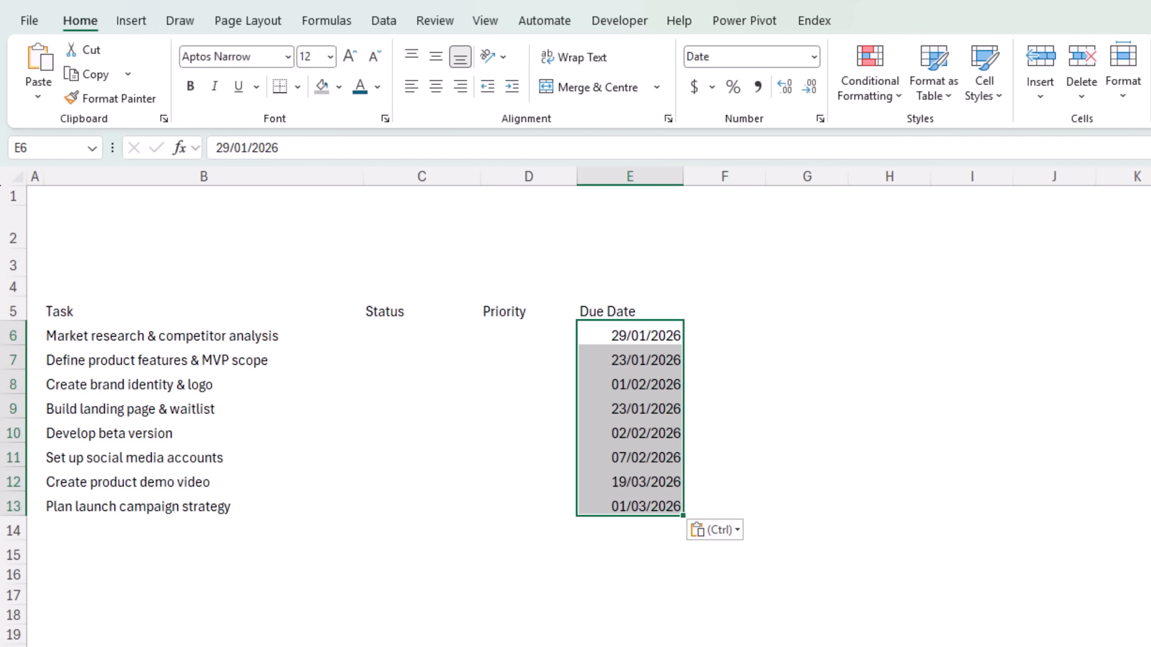
# - Convert the range B5:E13 into a table with headers
pyautogui.click(259, 403)
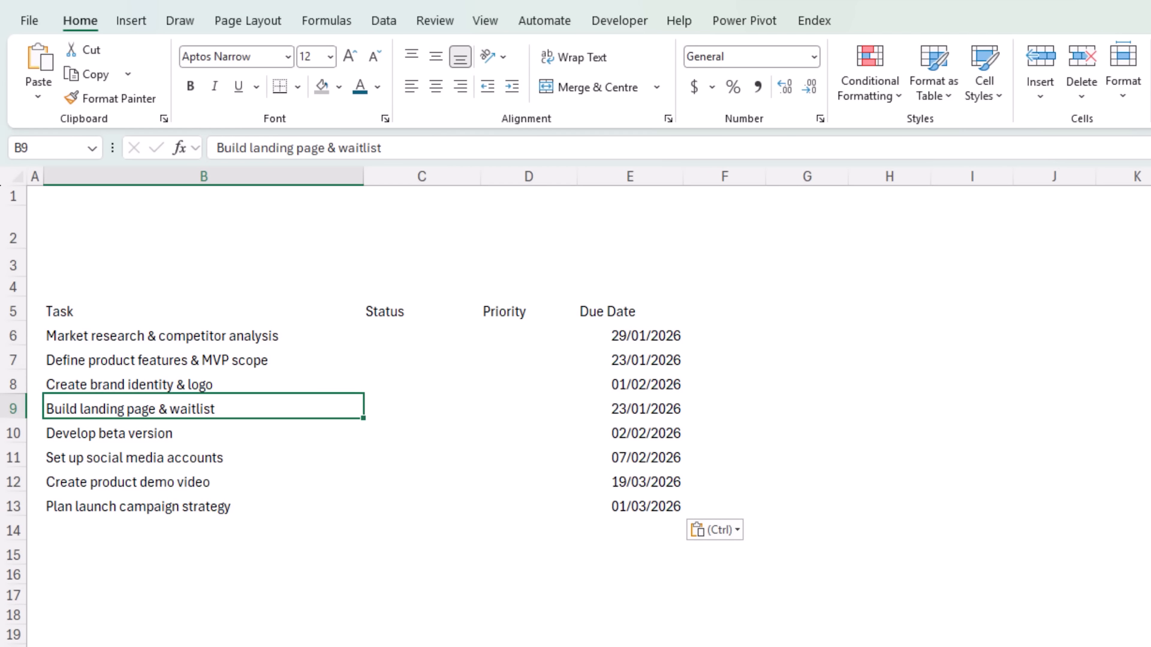
pyautogui.hotkey('ctrl', 't')
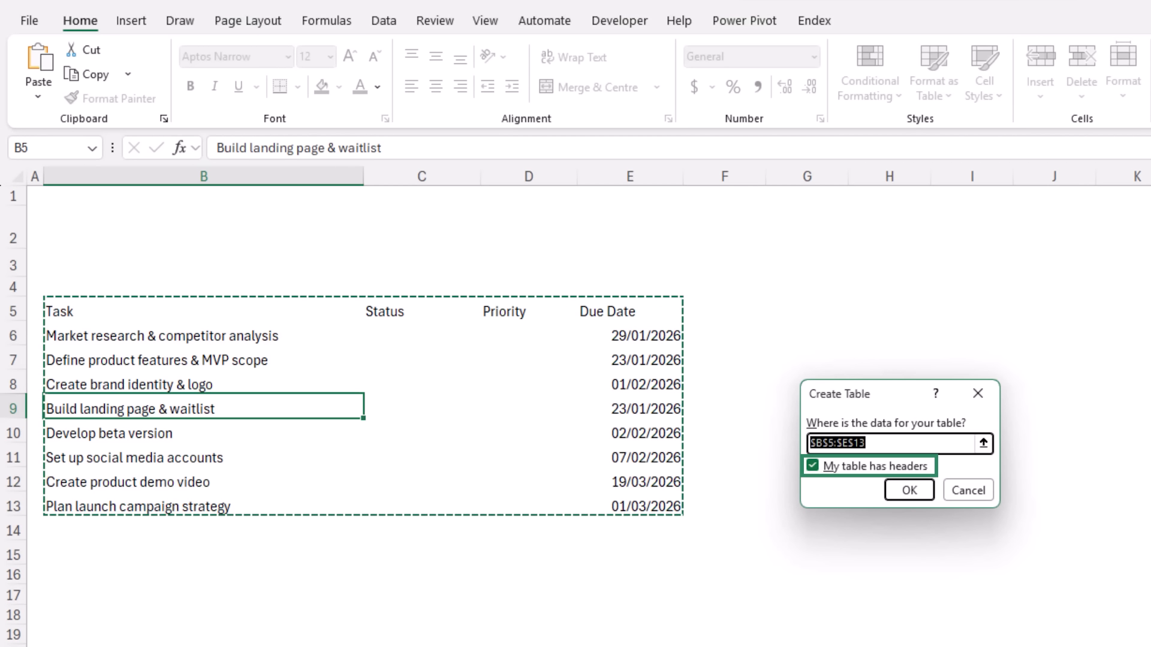
pyautogui.click(900, 493)
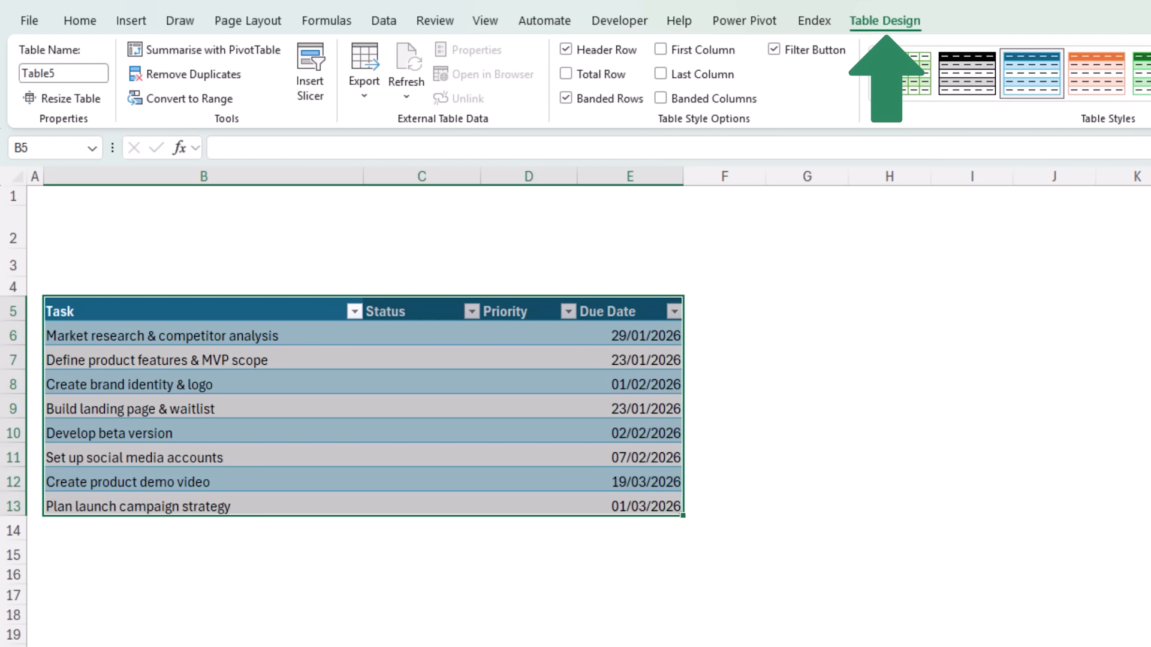
# - Rename the table Tasks
pyautogui.click(90, 74)
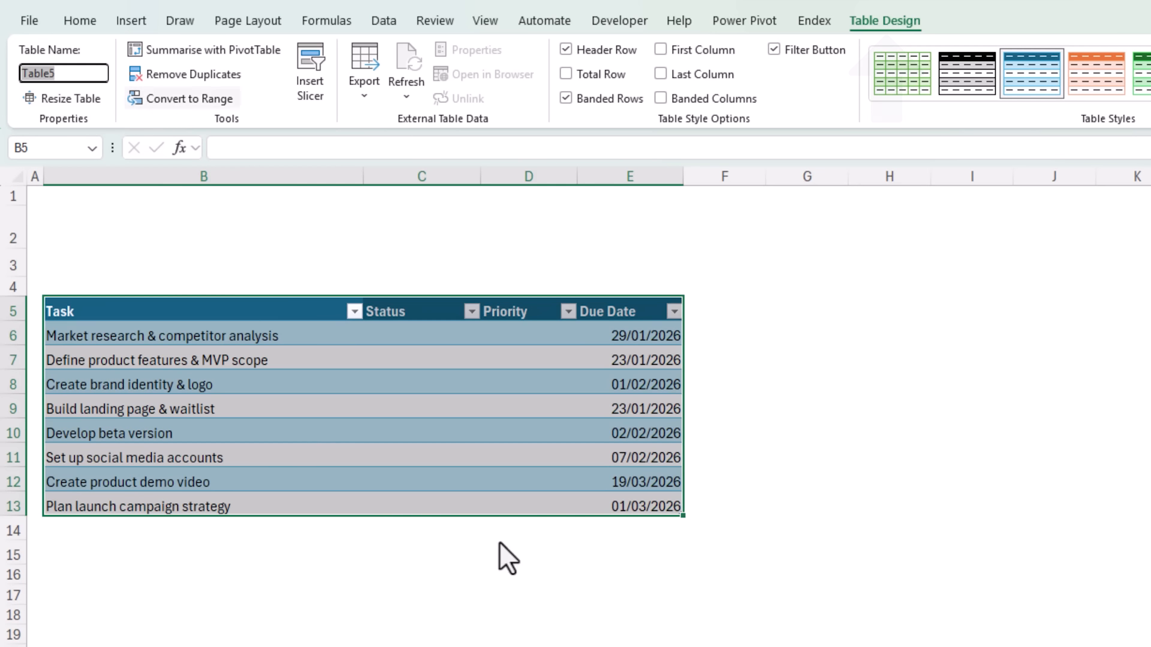
pyautogui.write('Tasks')
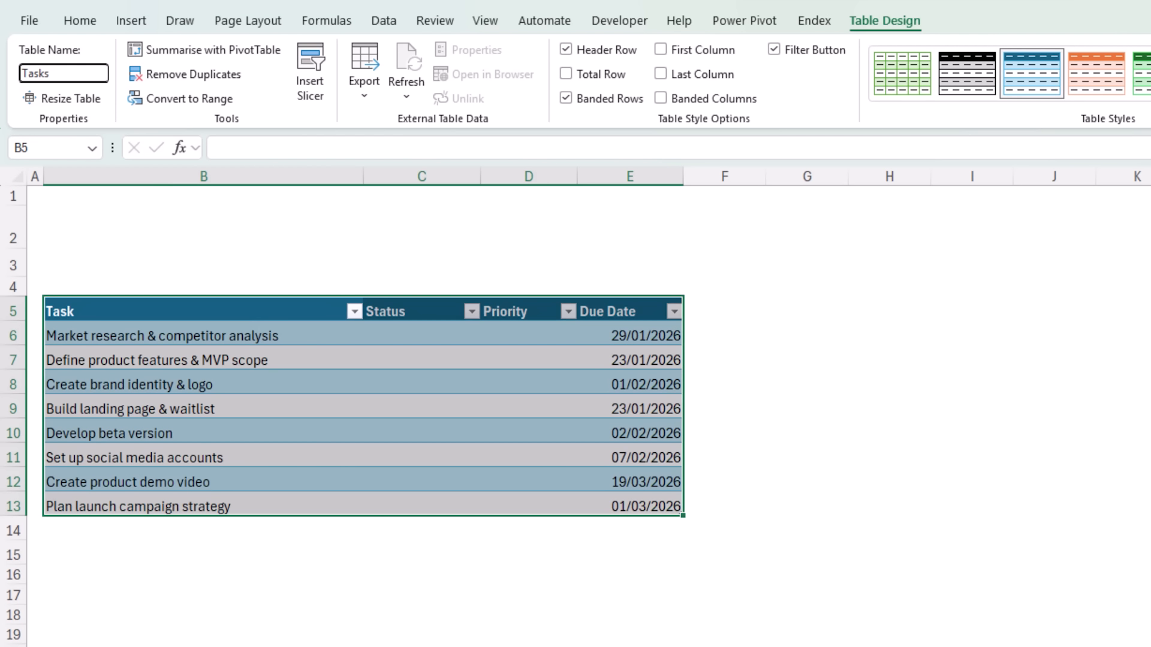
pyautogui.press('Return')
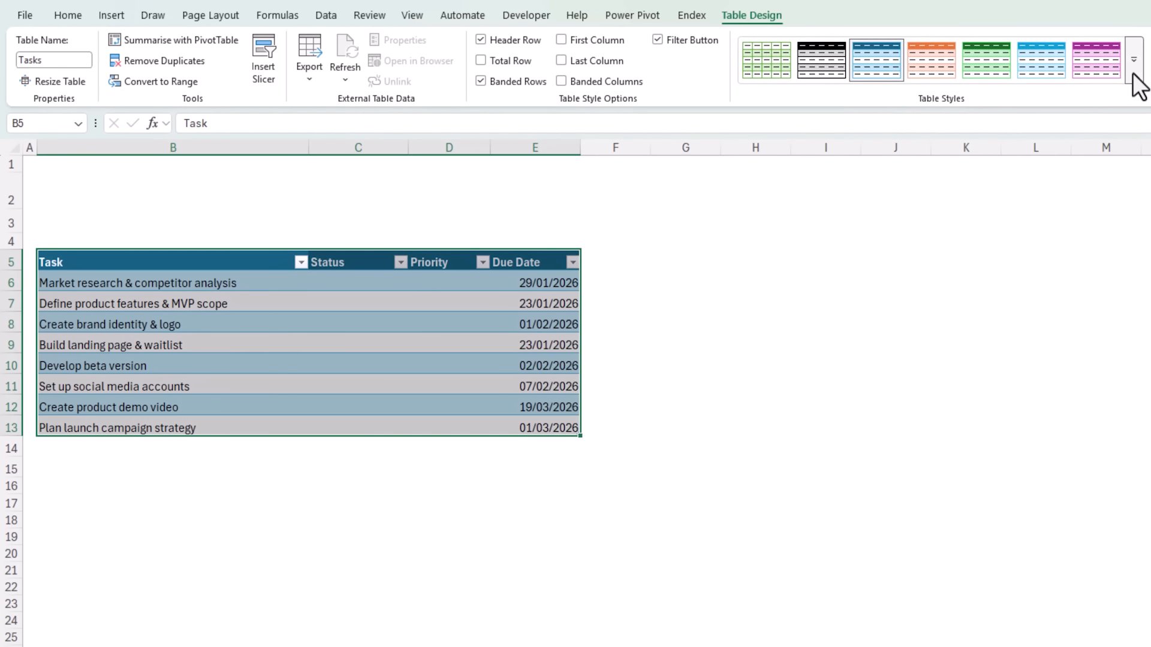
# - Apply the Dark Teal, Table Style Light 9 style to the table
pyautogui.click(1131, 74)
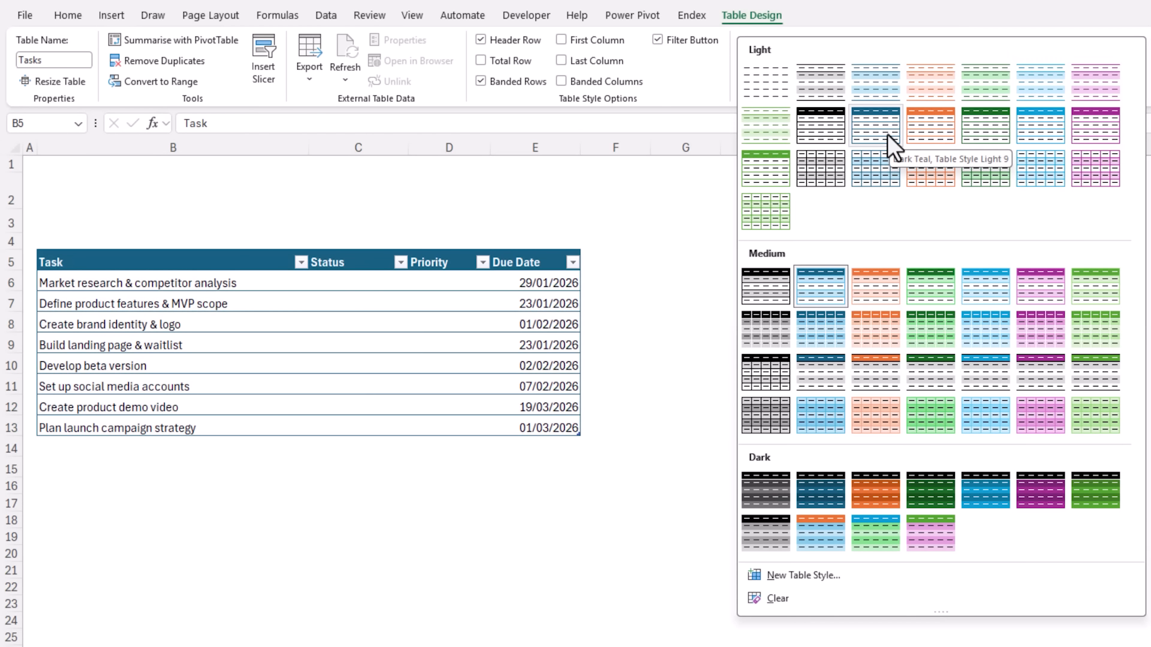
pyautogui.click(887, 134)
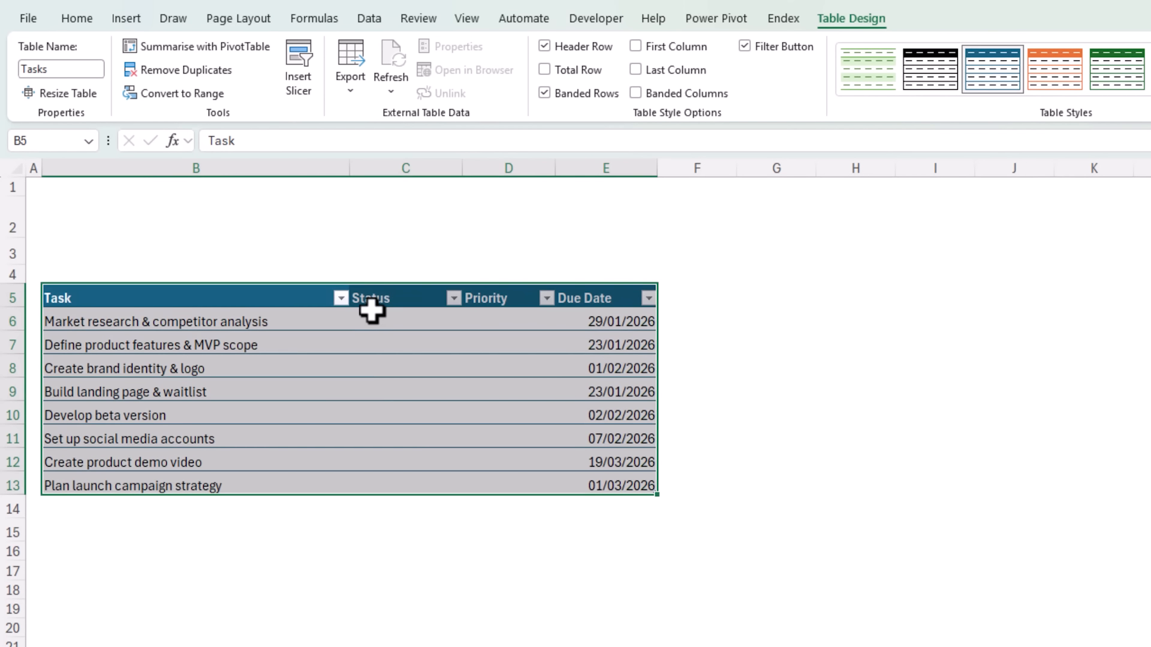
# - Select the Status column's data cells and insert checkboxes into them
pyautogui.click(380, 269)
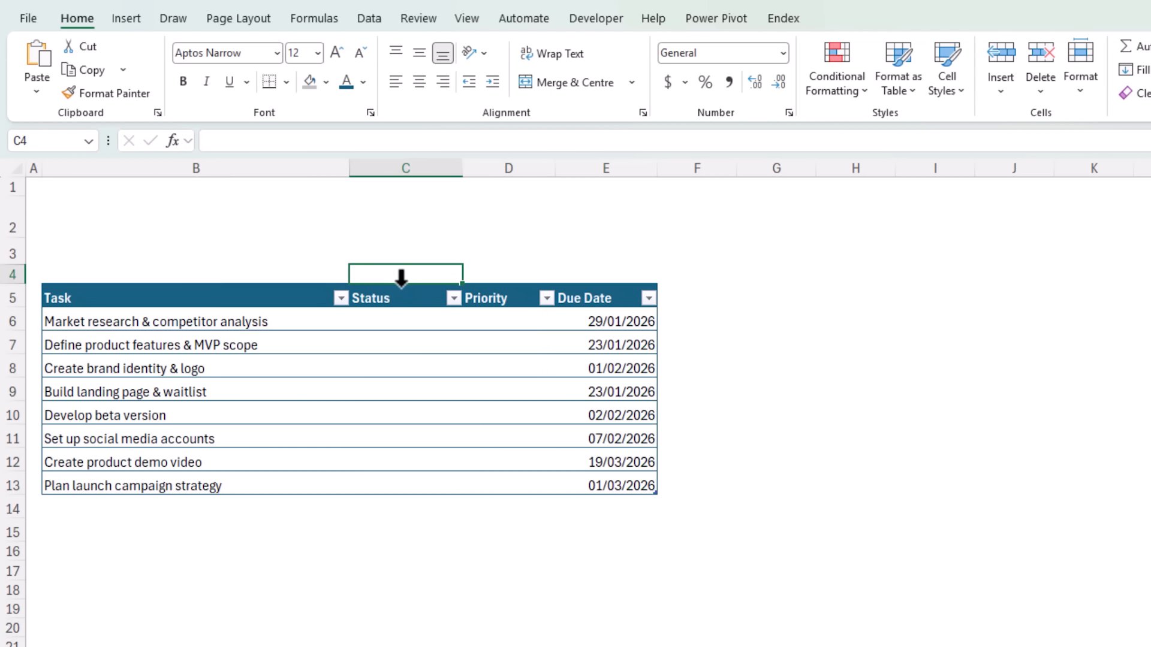
pyautogui.click(401, 279)
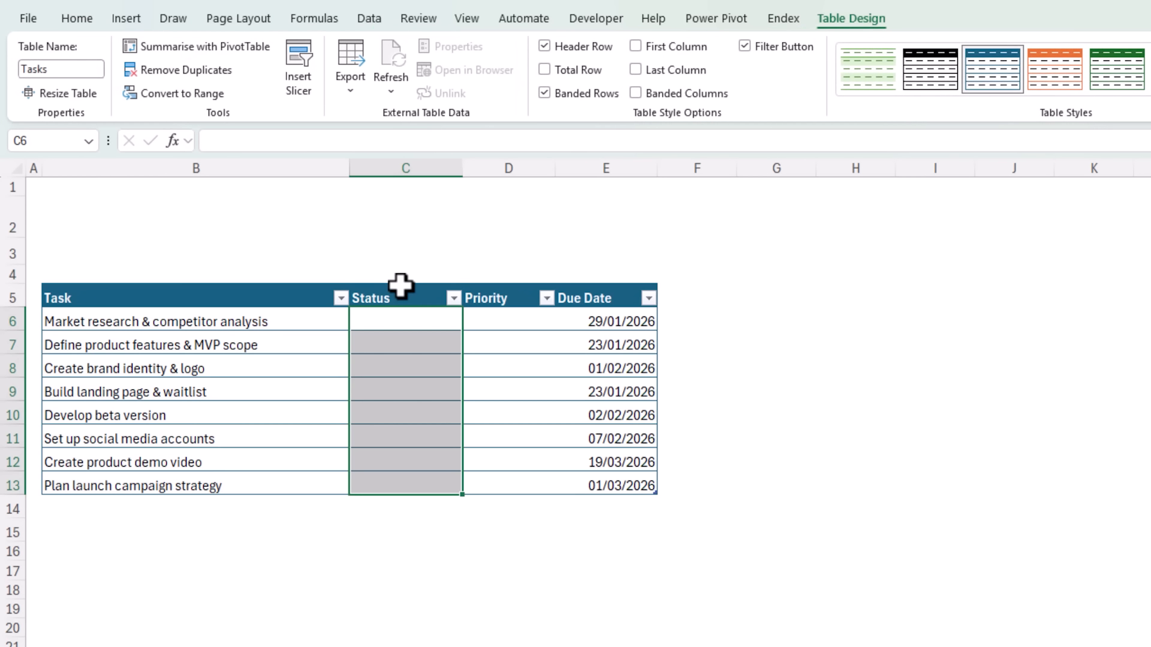
pyautogui.click(129, 20)
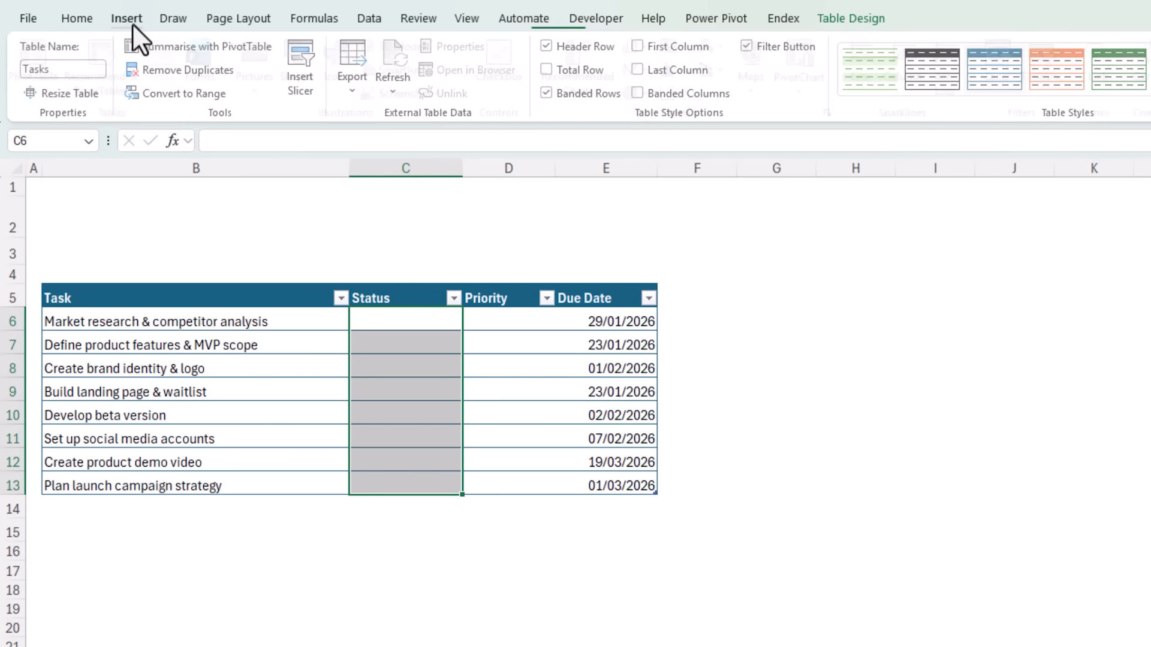
pyautogui.click(493, 80)
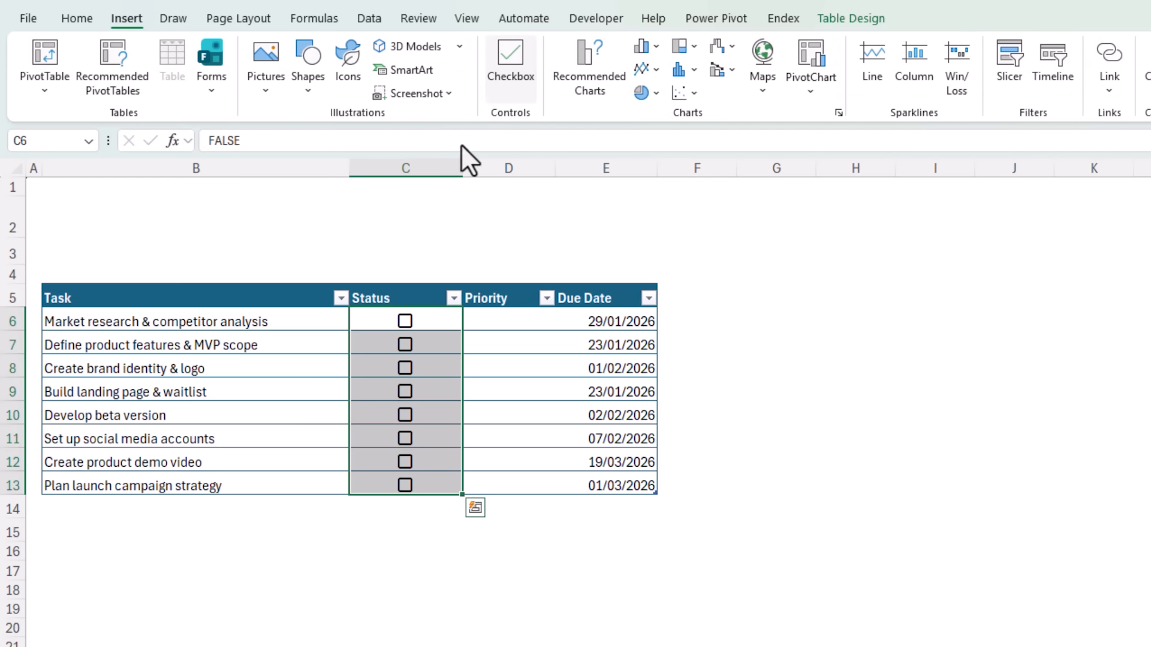
# - Tick and untick the first task's Status checkbox
pyautogui.click(374, 317)
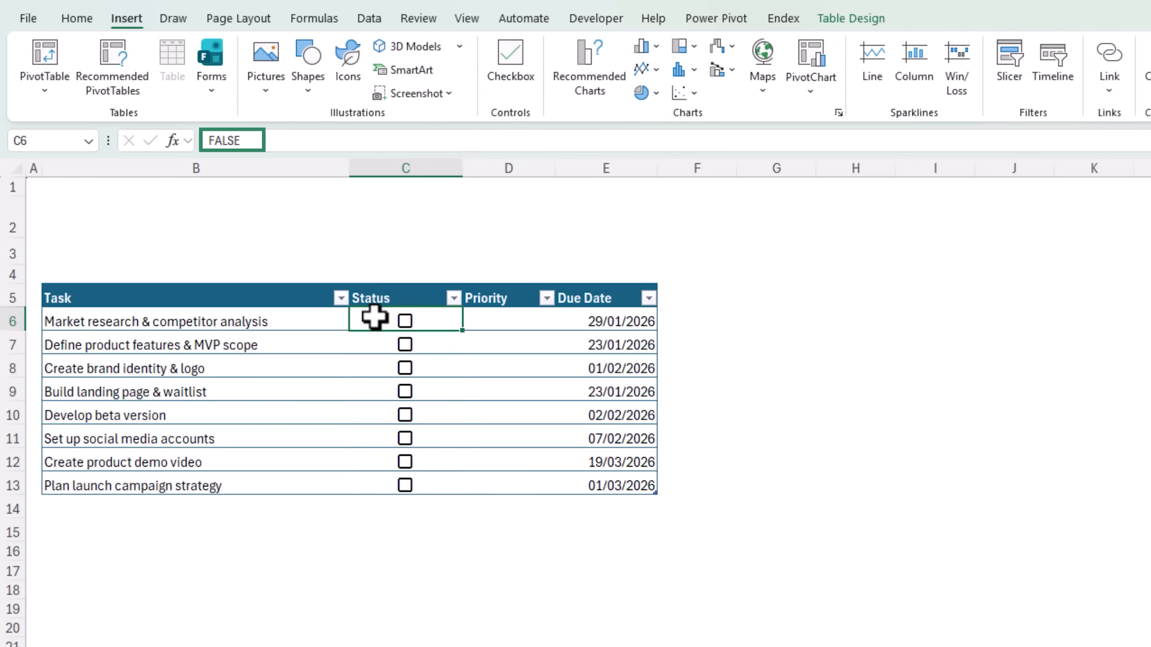
pyautogui.click(405, 322)
pyautogui.click(405, 322)
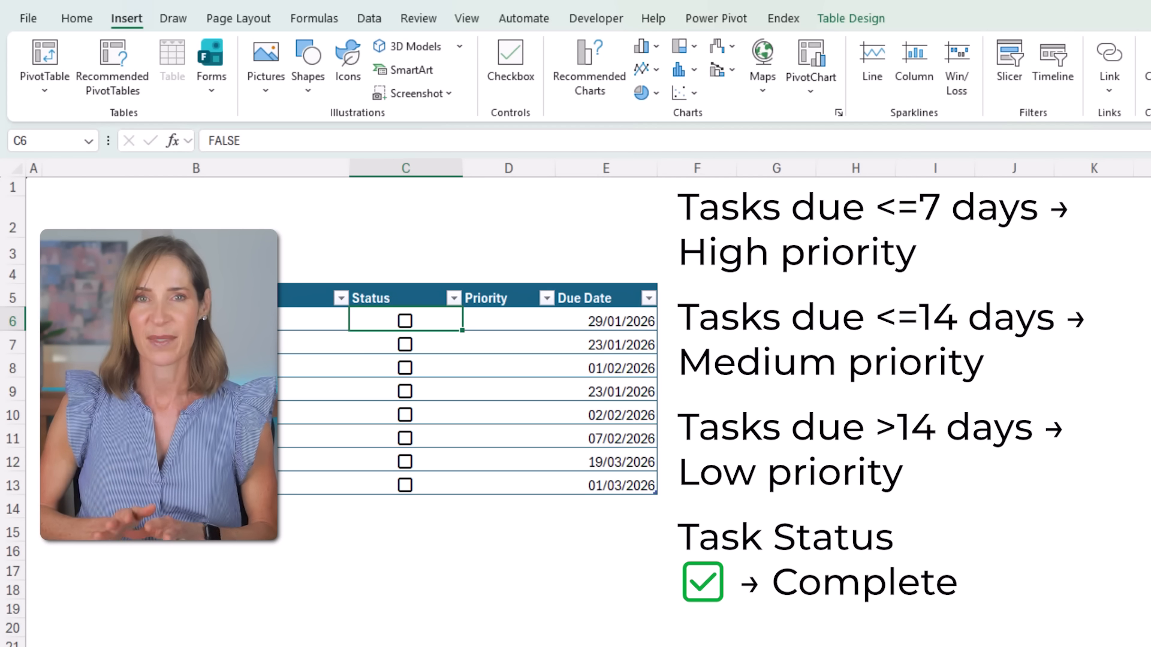
# - Start an IFS formula in D6 that returns "Complete" when the row's Status checkbox is ticked
pyautogui.click(508, 320)
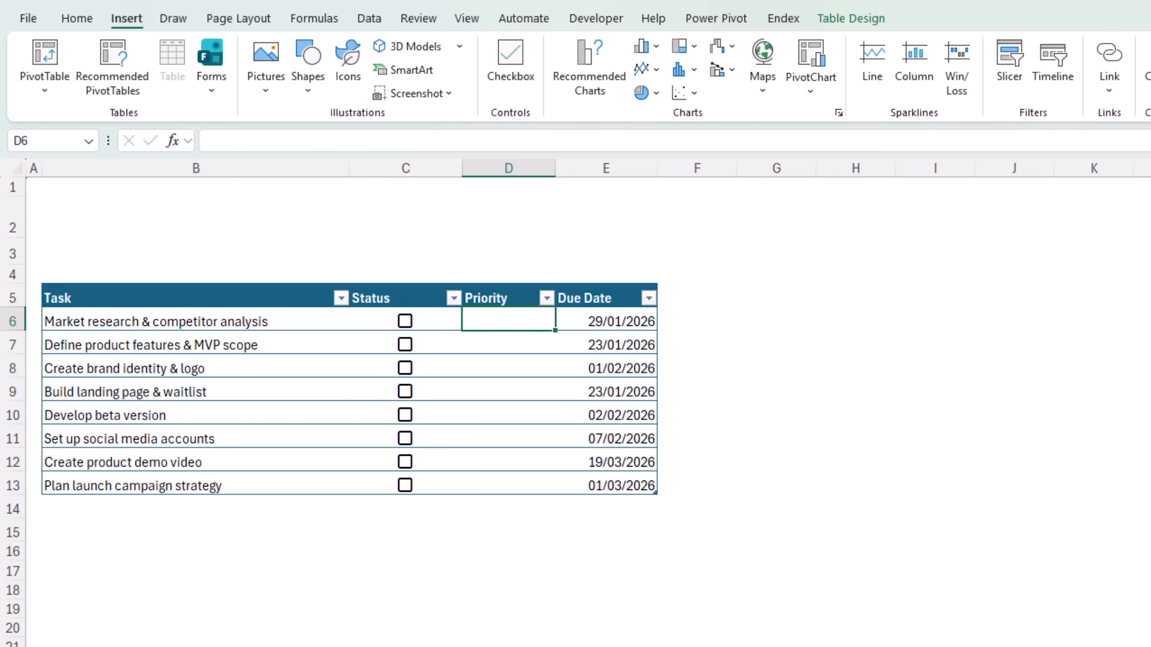
pyautogui.write('=IFS(')
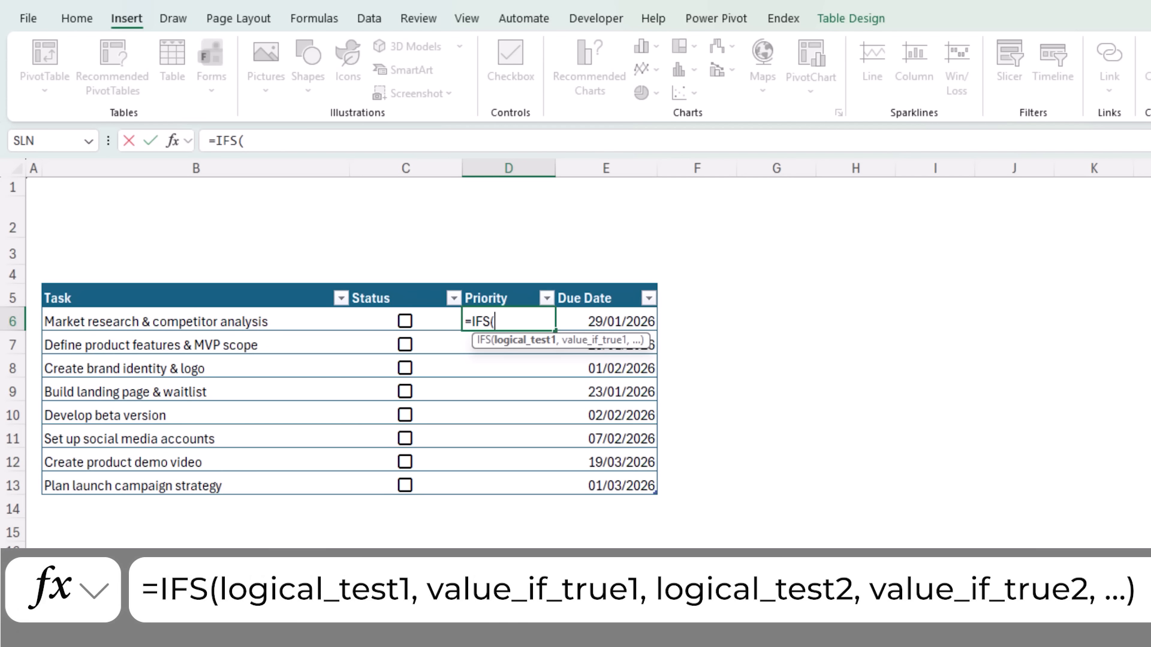
pyautogui.click(354, 324)
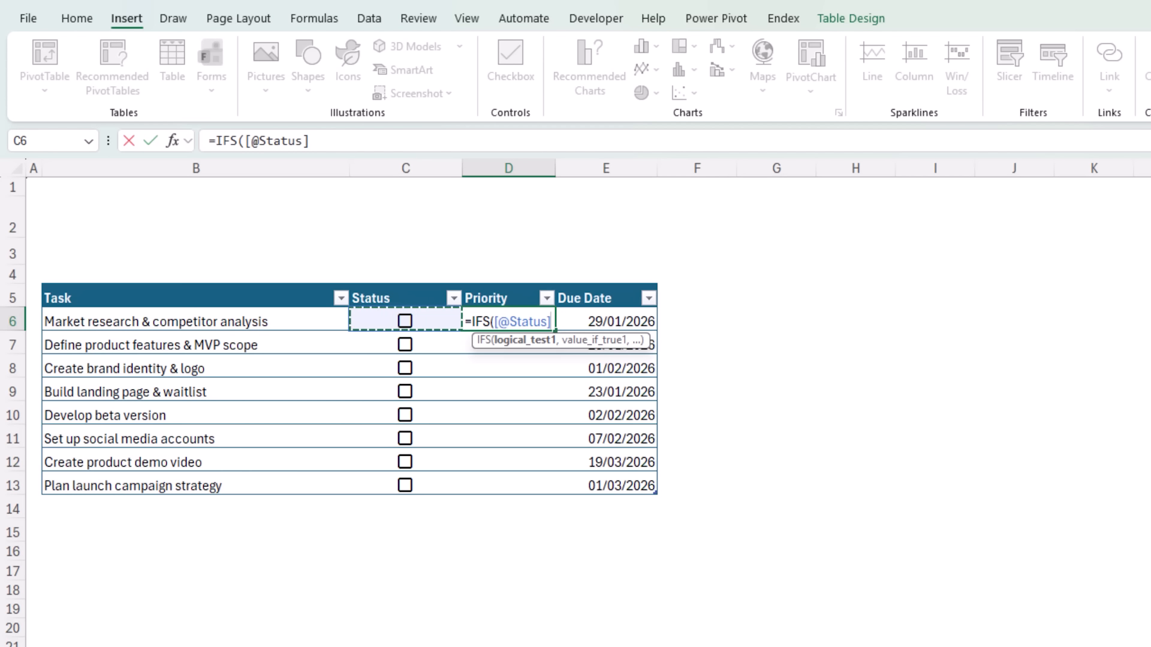
pyautogui.write(',"Complete')
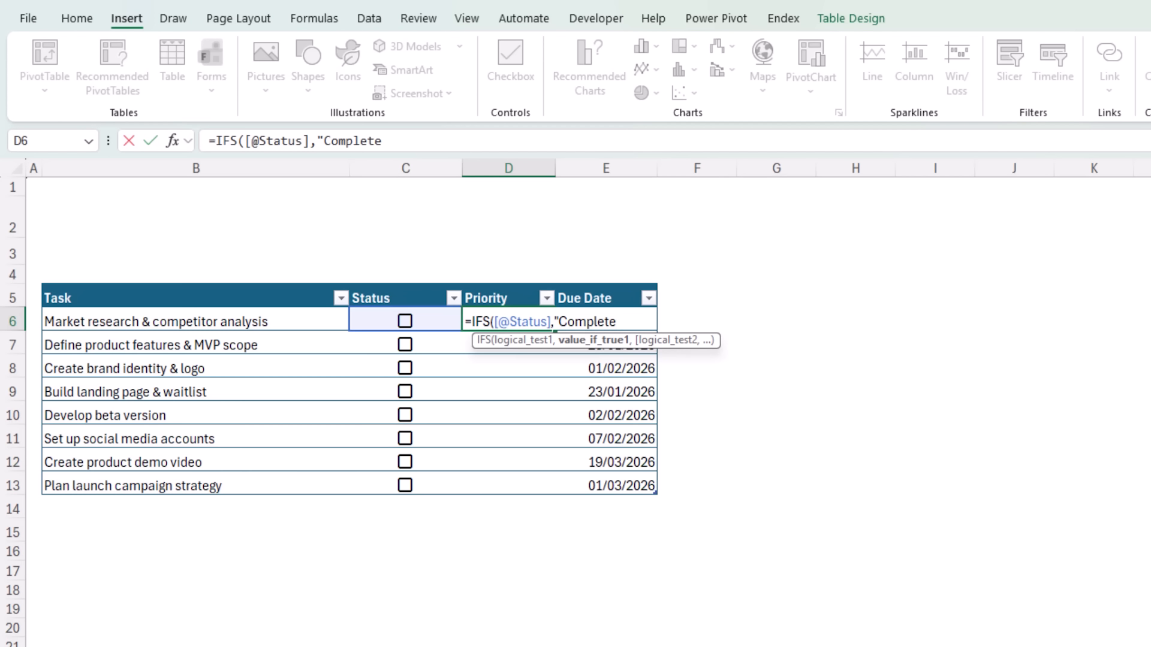
pyautogui.write('",')
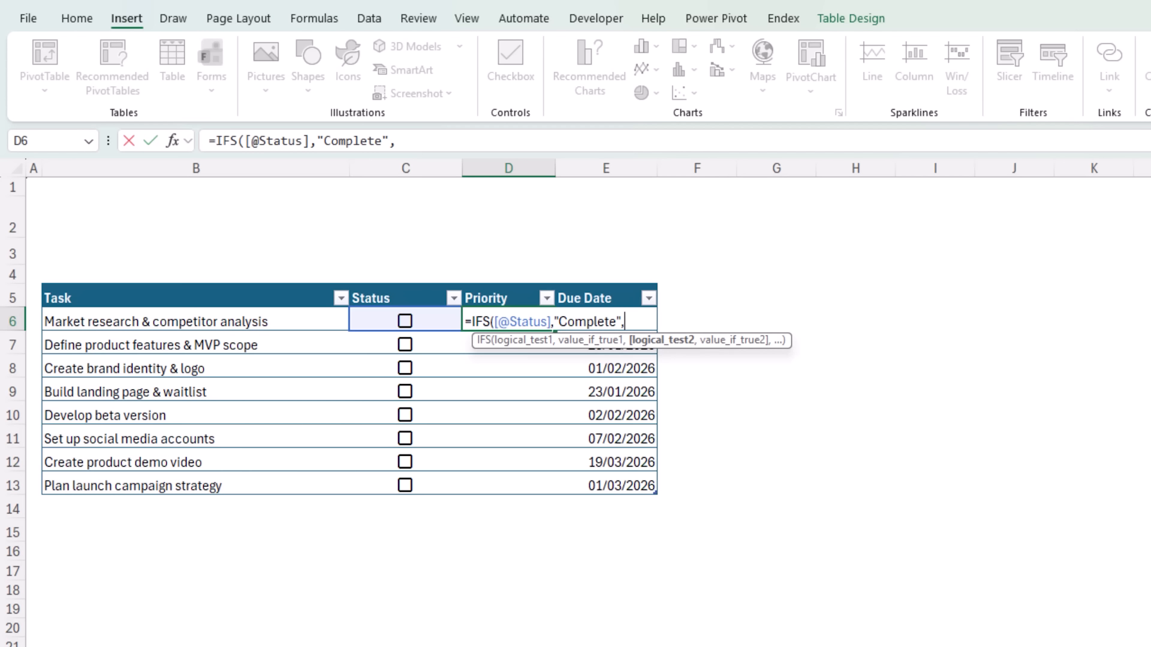
# - Add the IFS condition that Due Date minus TODAY() is <=7, returning "High"
pyautogui.click(628, 364)
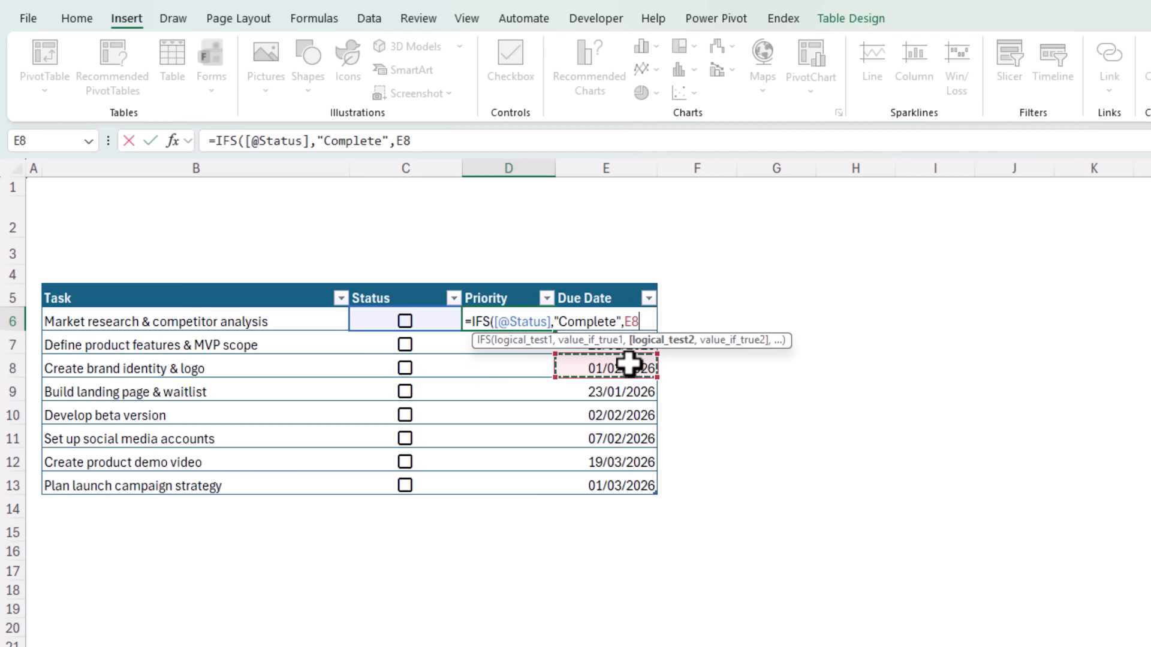
pyautogui.press('Up')
pyautogui.press('Up')
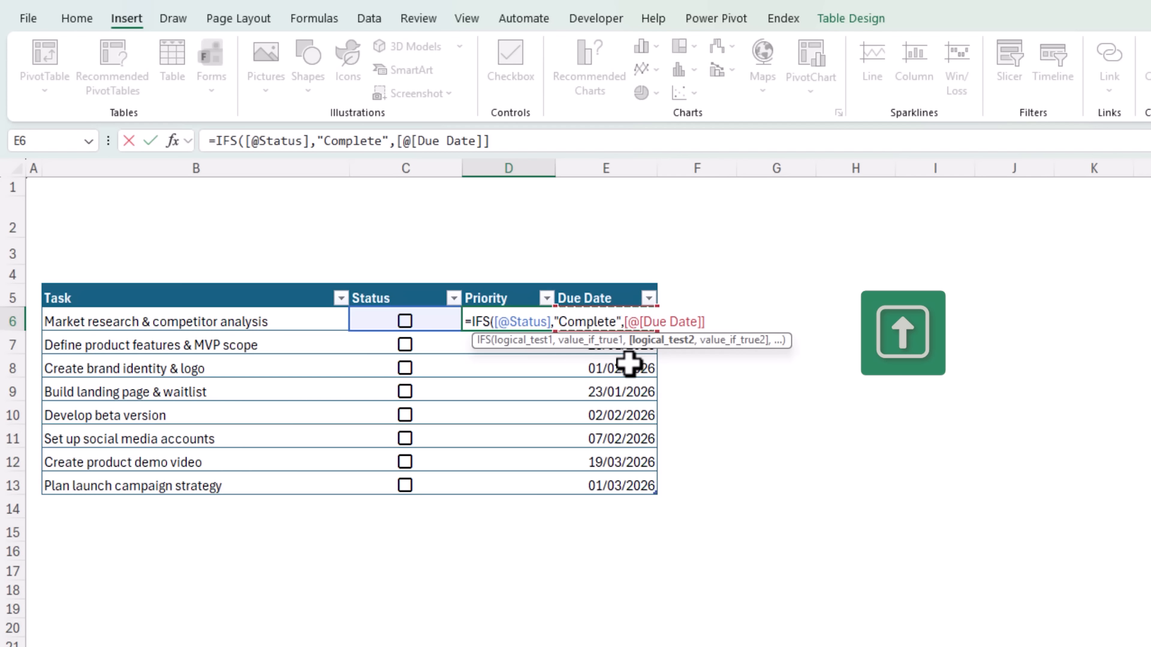
pyautogui.write('-')
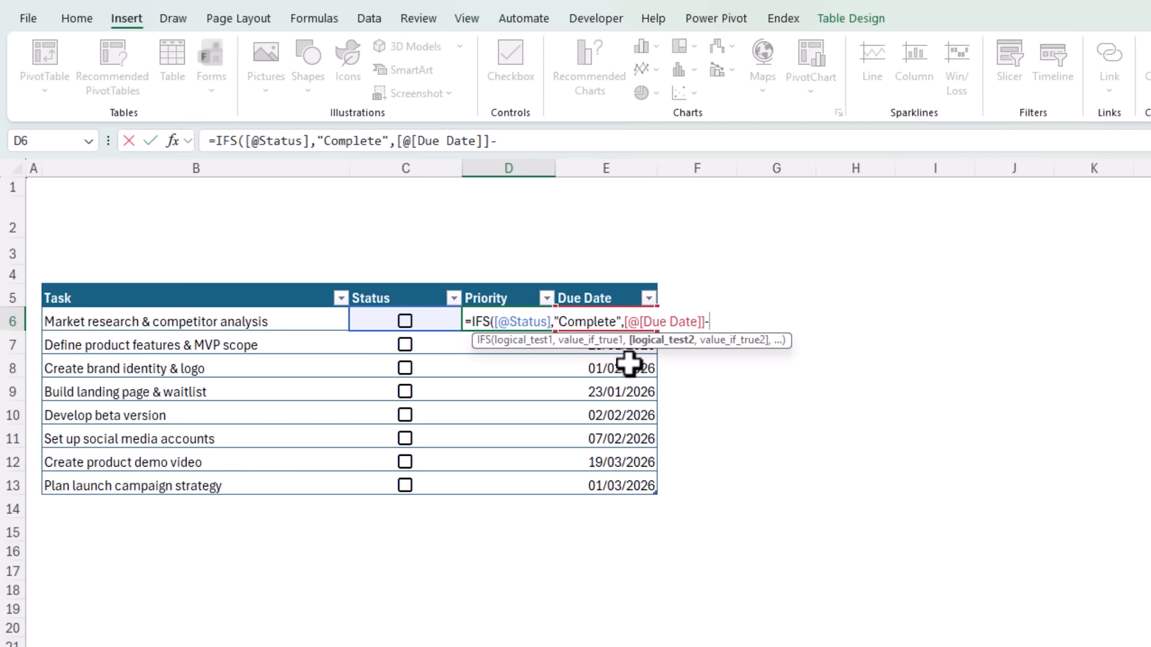
pyautogui.write('today')
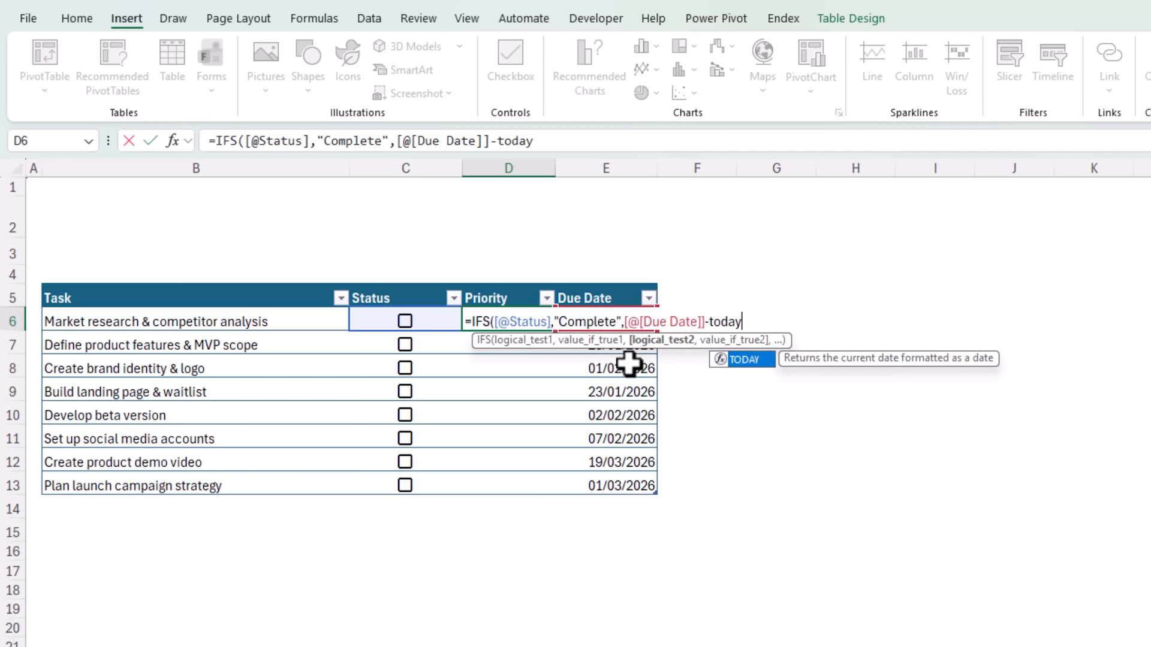
pyautogui.press('Tab')
pyautogui.write(')')
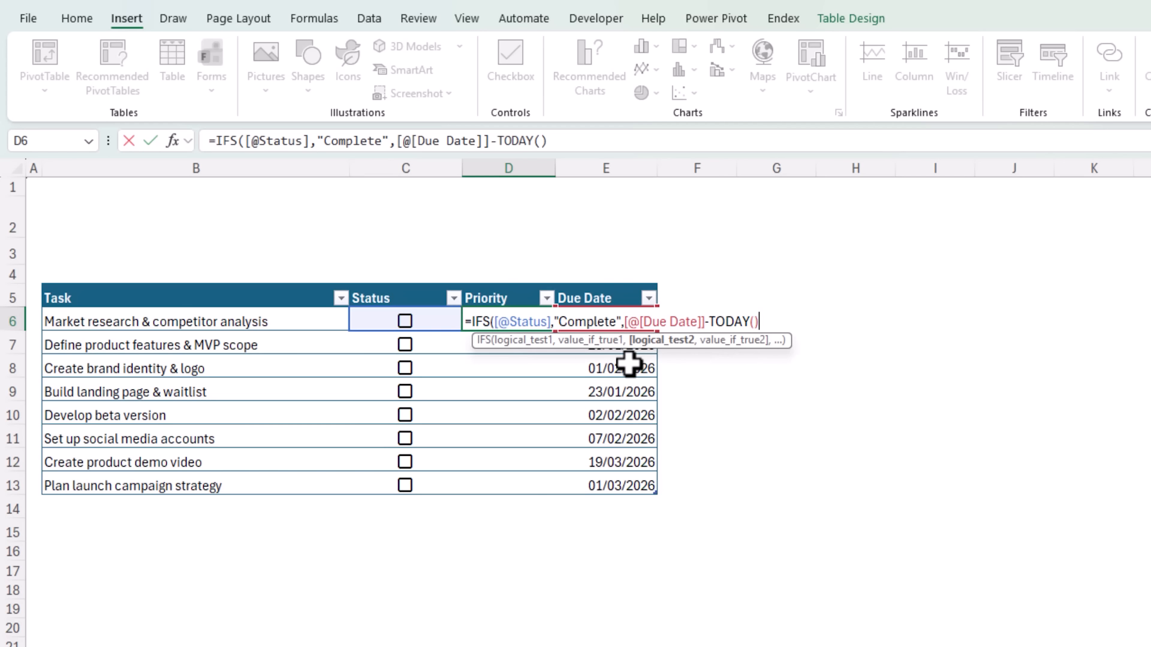
pyautogui.write('<=7,')
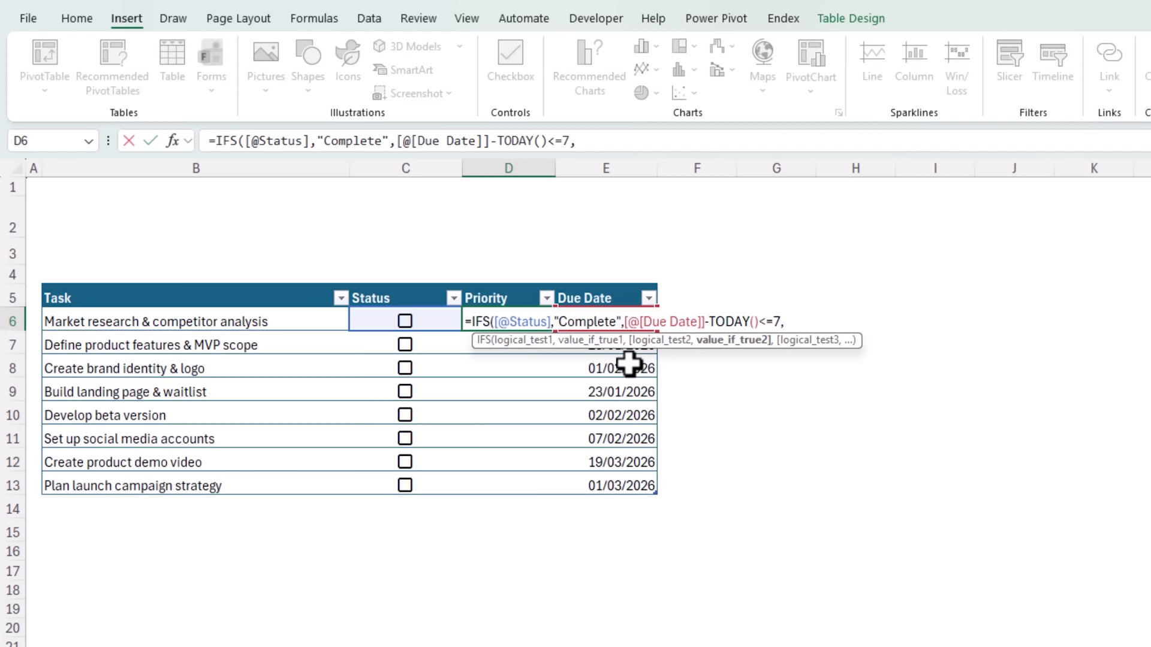
pyautogui.write('"High",')
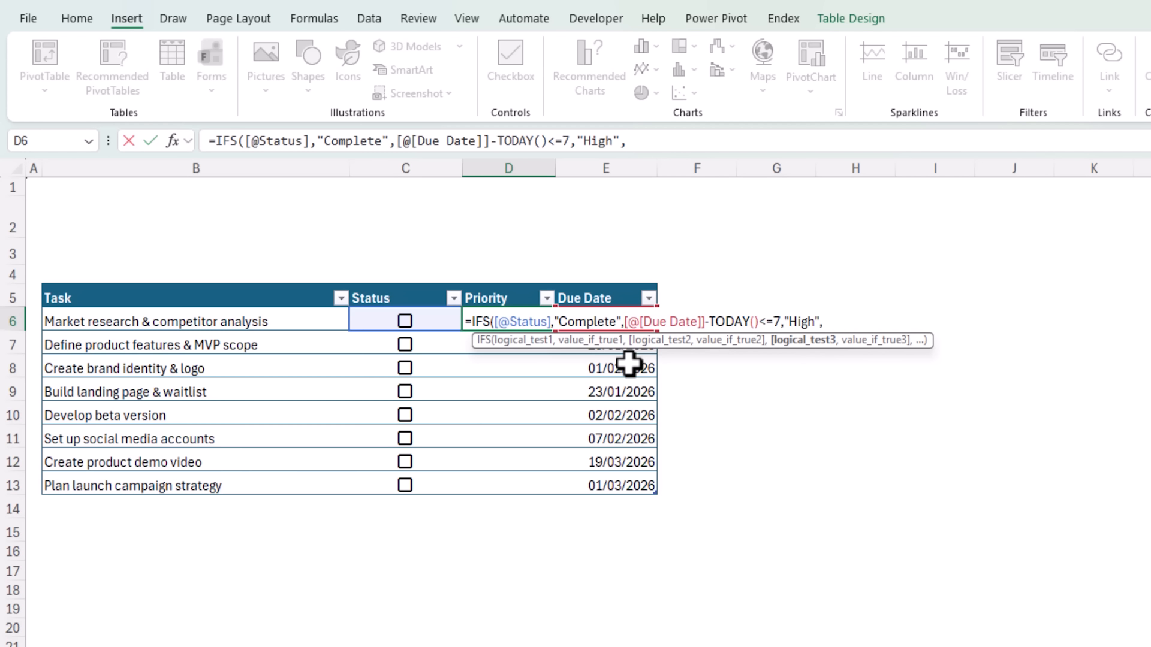
# - Add the IFS condition that Due Date minus TODAY() is <=14, returning "Medium"
pyautogui.click(619, 360)
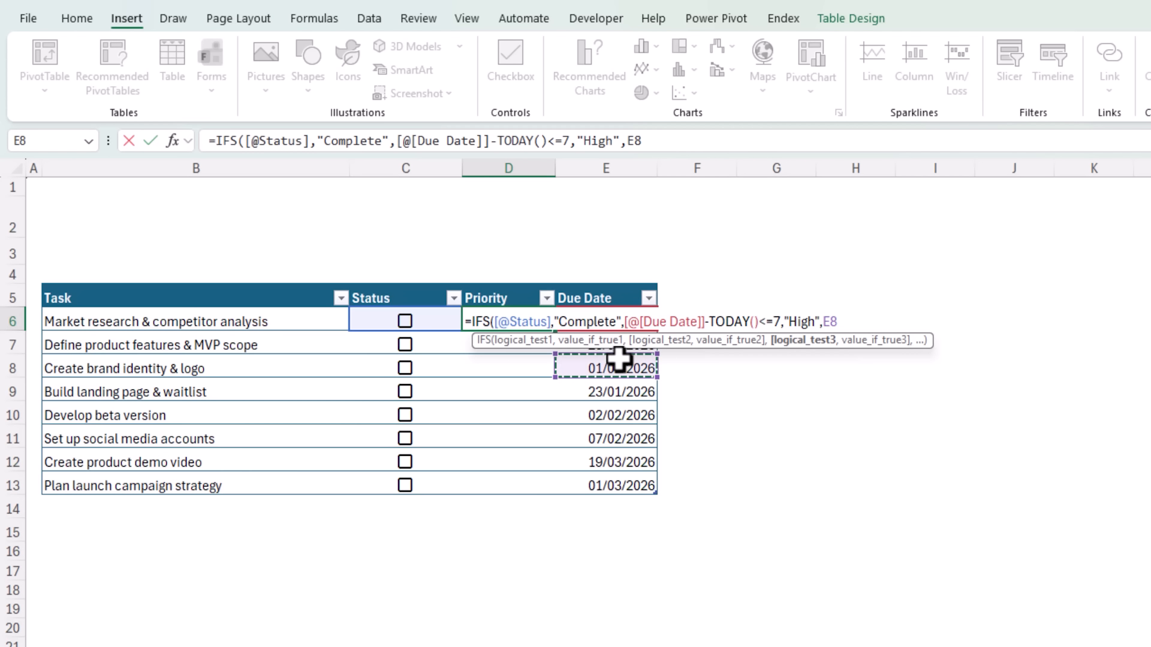
pyautogui.press('Up')
pyautogui.press('Up')
pyautogui.write('-tod')
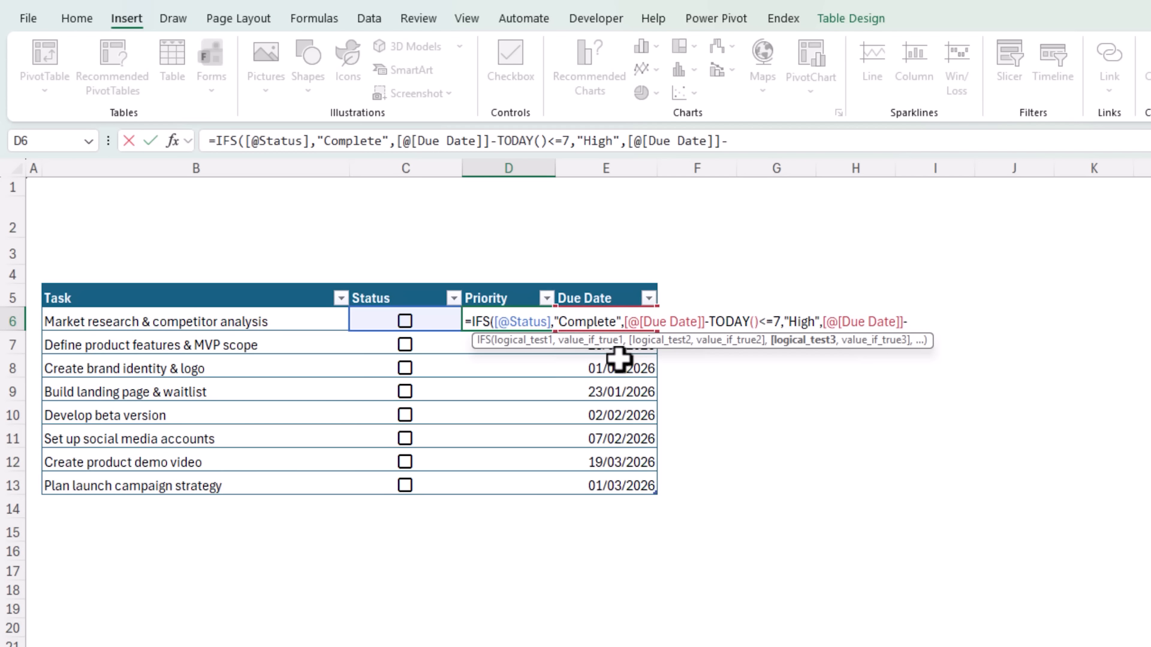
pyautogui.press('Tab')
pyautogui.write(')<=')
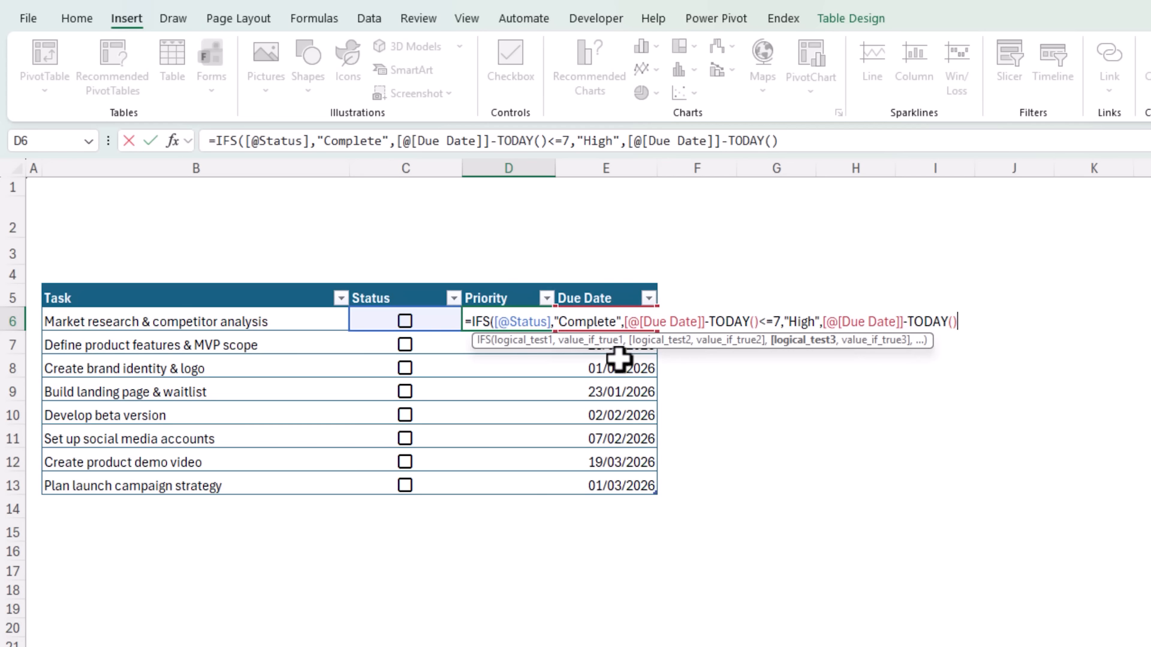
pyautogui.write('14,"Medium')
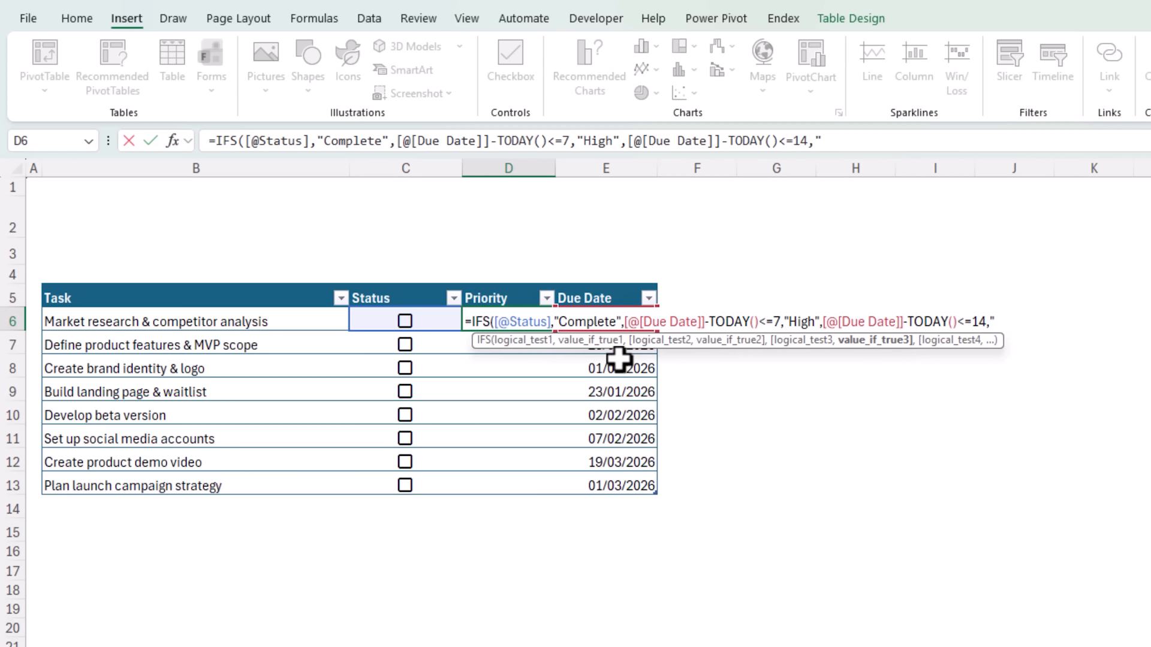
pyautogui.write('",')
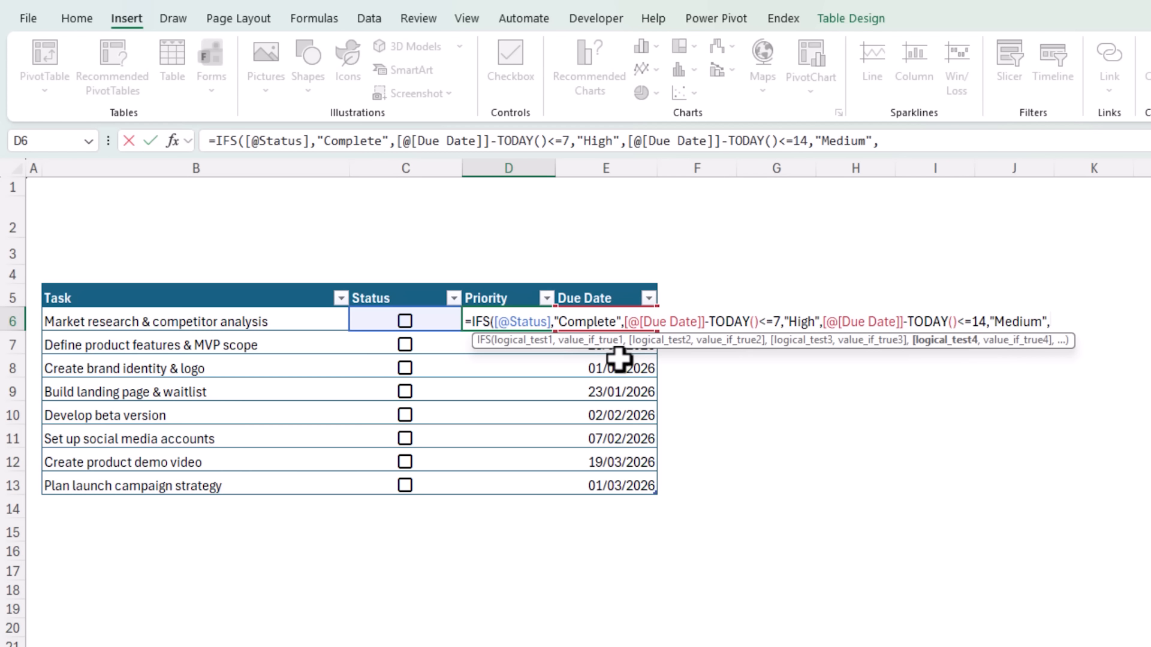
pyautogui.write('tru')
# - Finish the IFS formula with a TRUE fallback returning "Low" and enter it for the Priority column
pyautogui.press('Tab')
pyautogui.write(',"L')
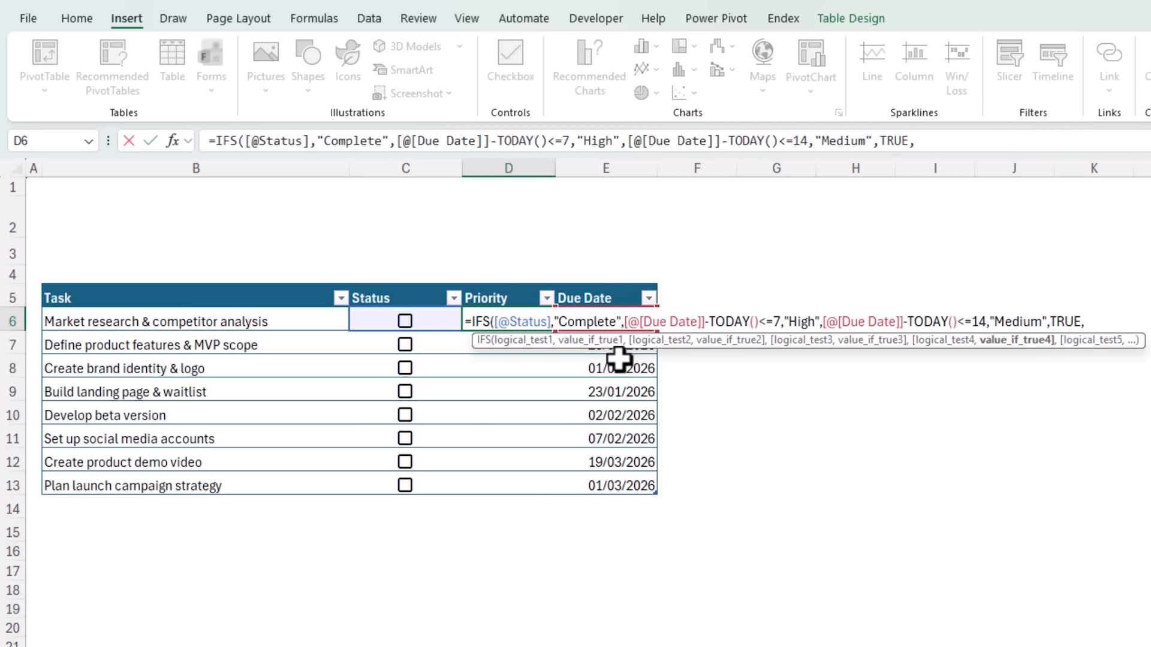
pyautogui.write('ow")')
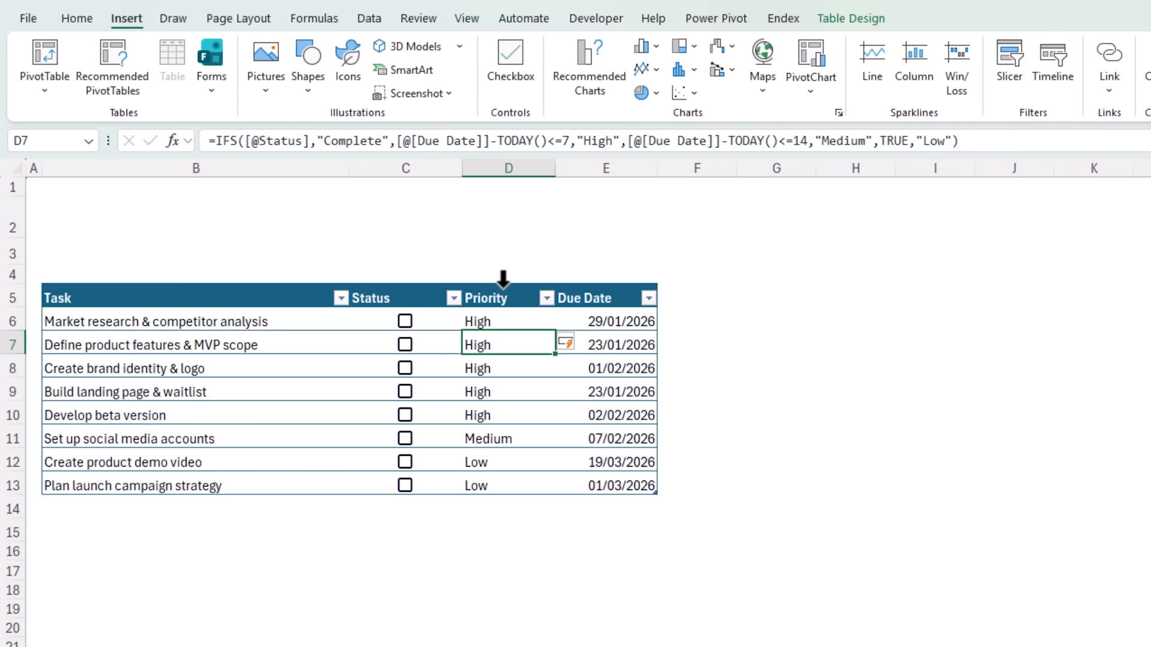
# - Highlight Priority cells containing "High" with Light Red Fill with Dark Red Text
pyautogui.click(503, 285)
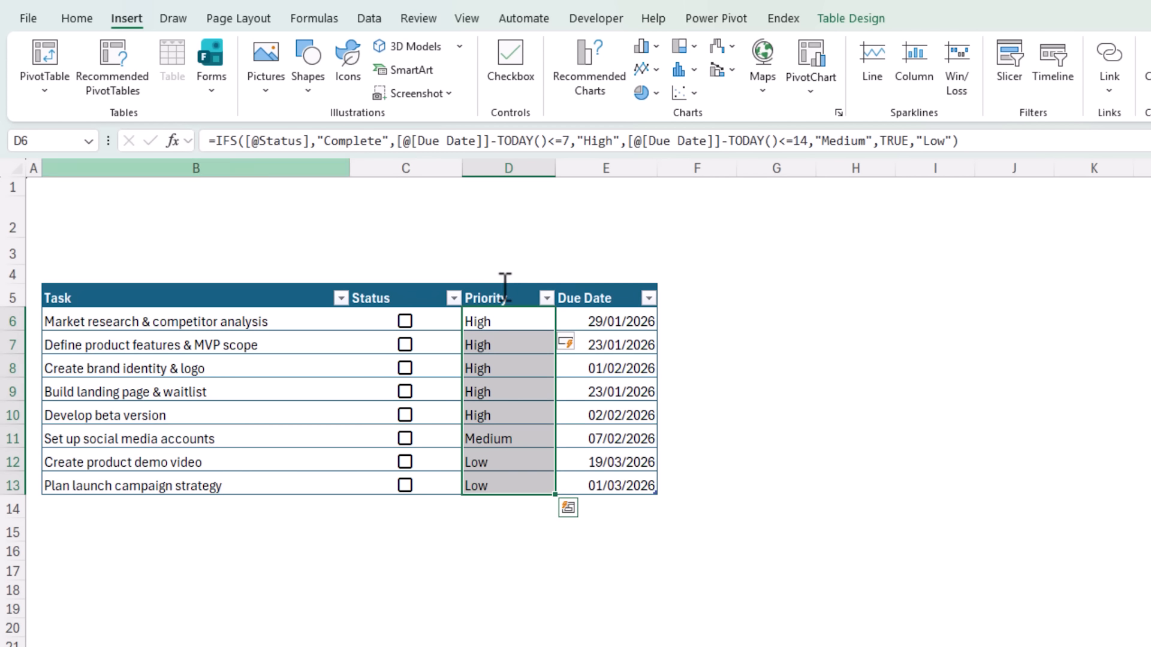
pyautogui.click(76, 20)
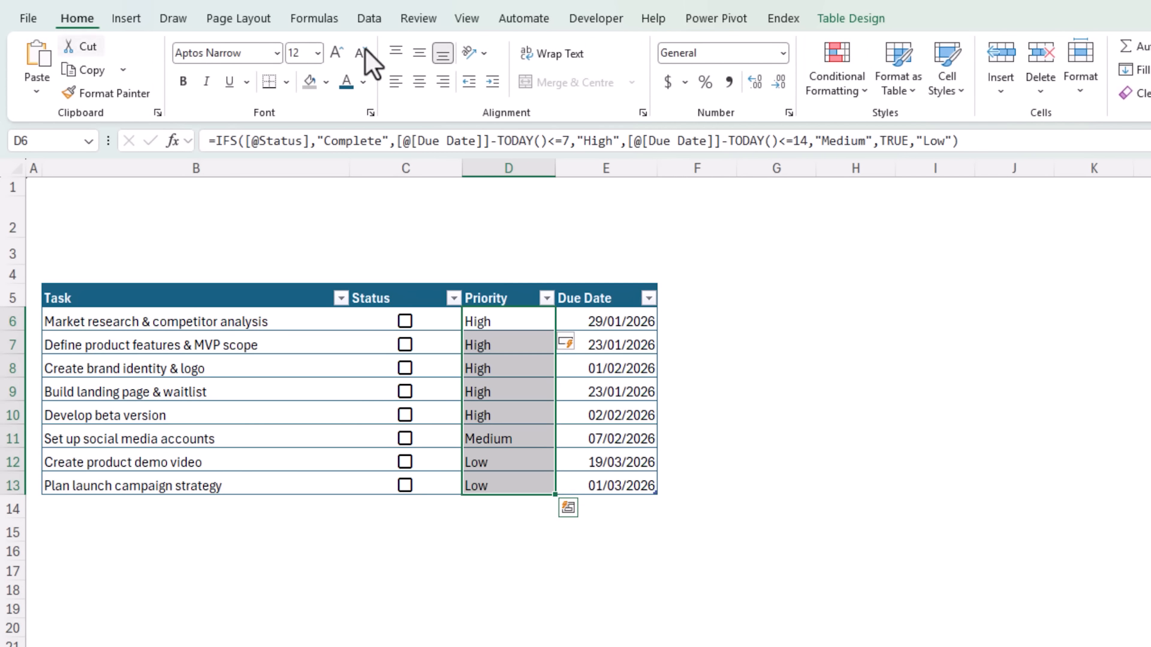
pyautogui.click(807, 89)
pyautogui.moveTo(880, 133)
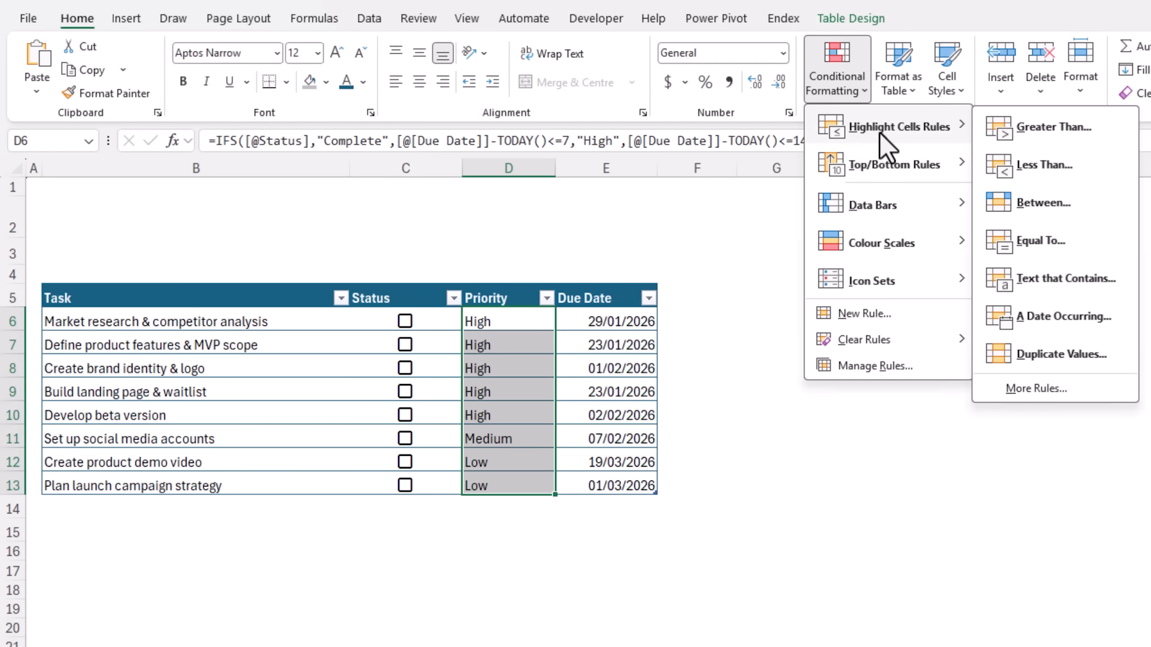
pyautogui.click(1079, 285)
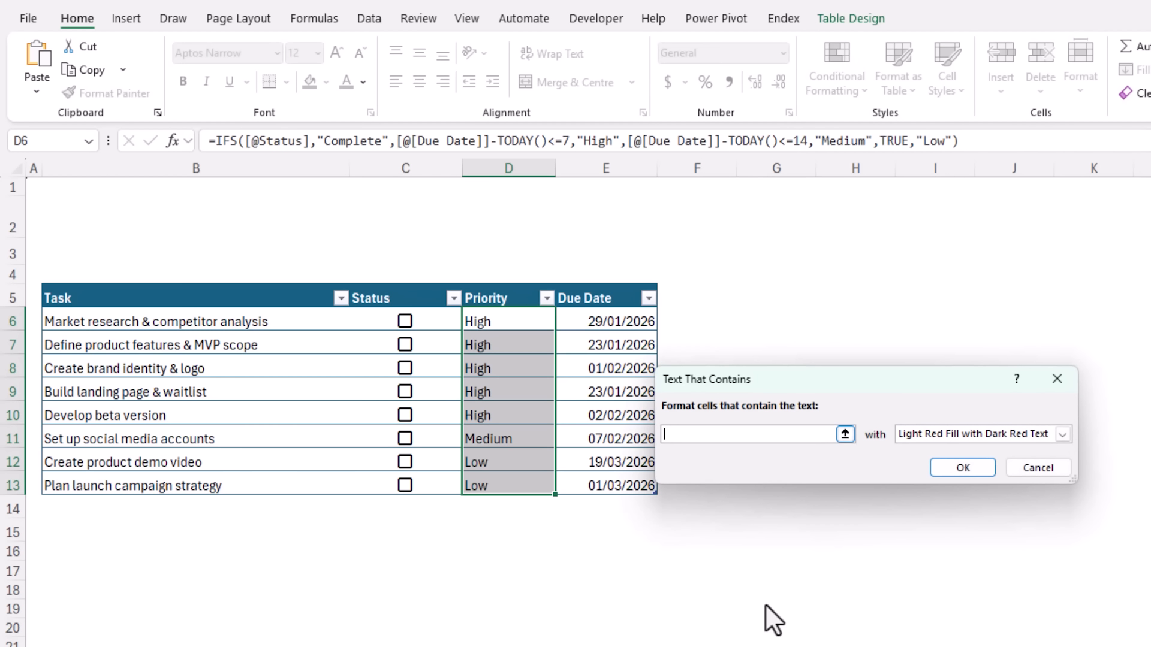
pyautogui.write('High')
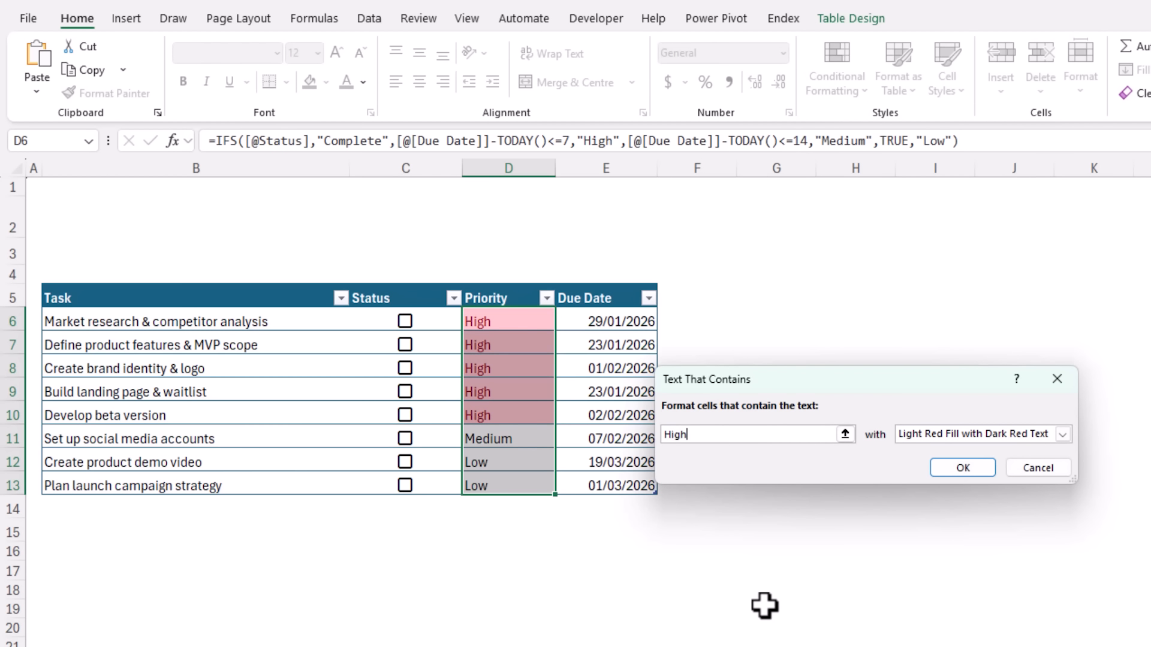
pyautogui.press('Tab')
pyautogui.click(983, 434)
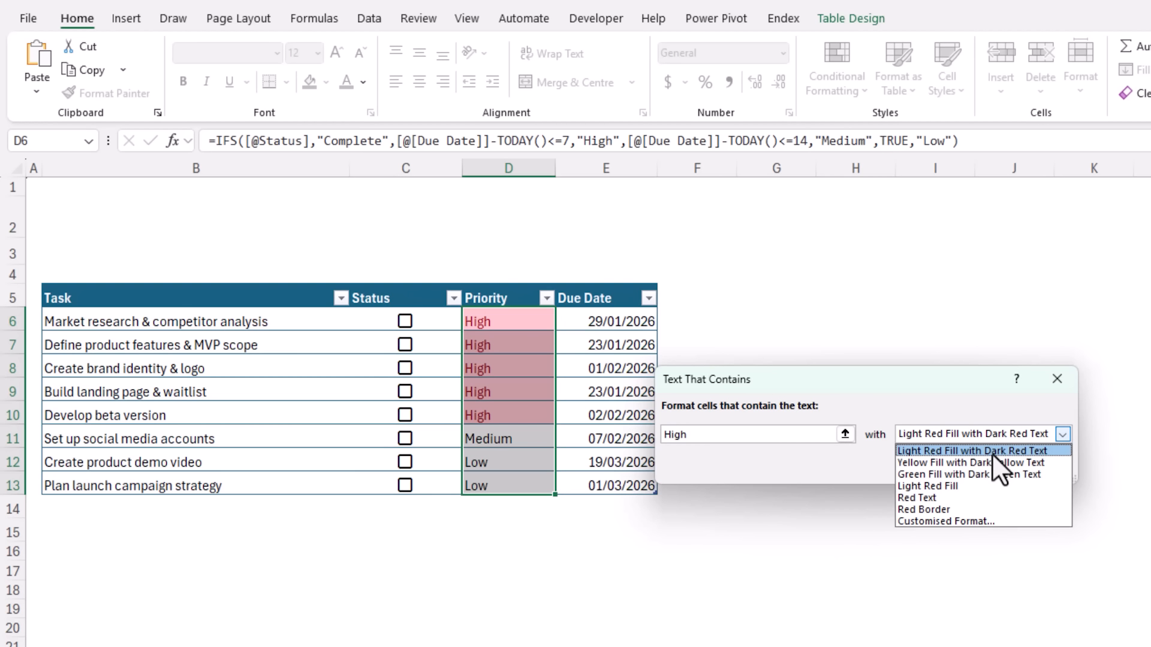
pyautogui.click(991, 453)
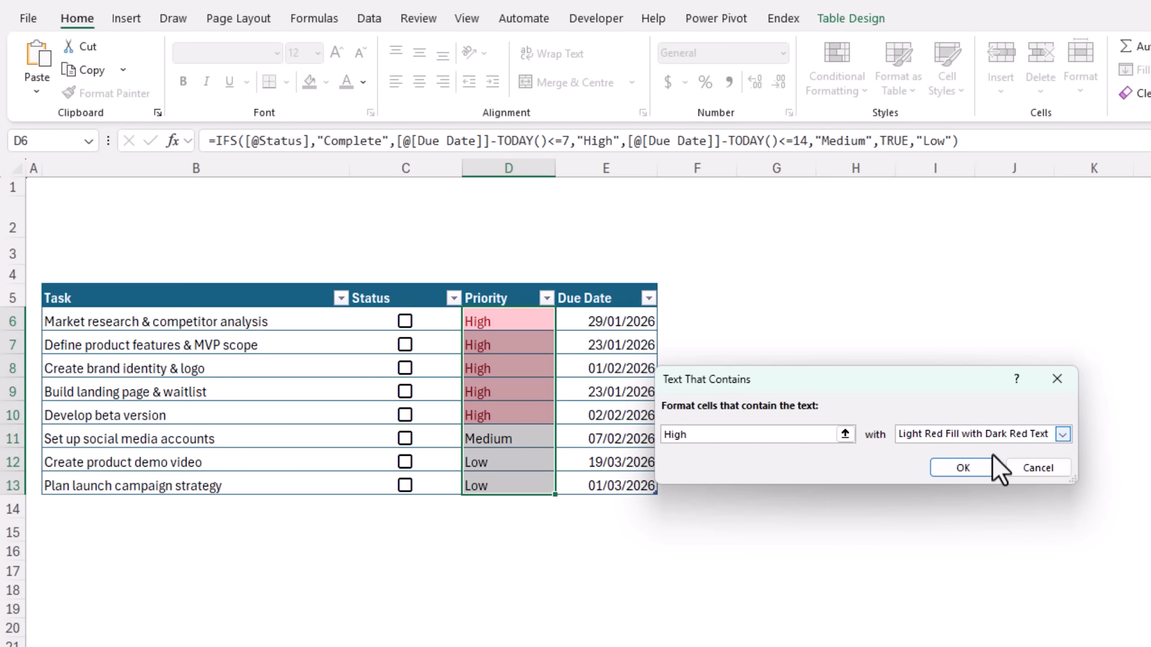
pyautogui.click(972, 466)
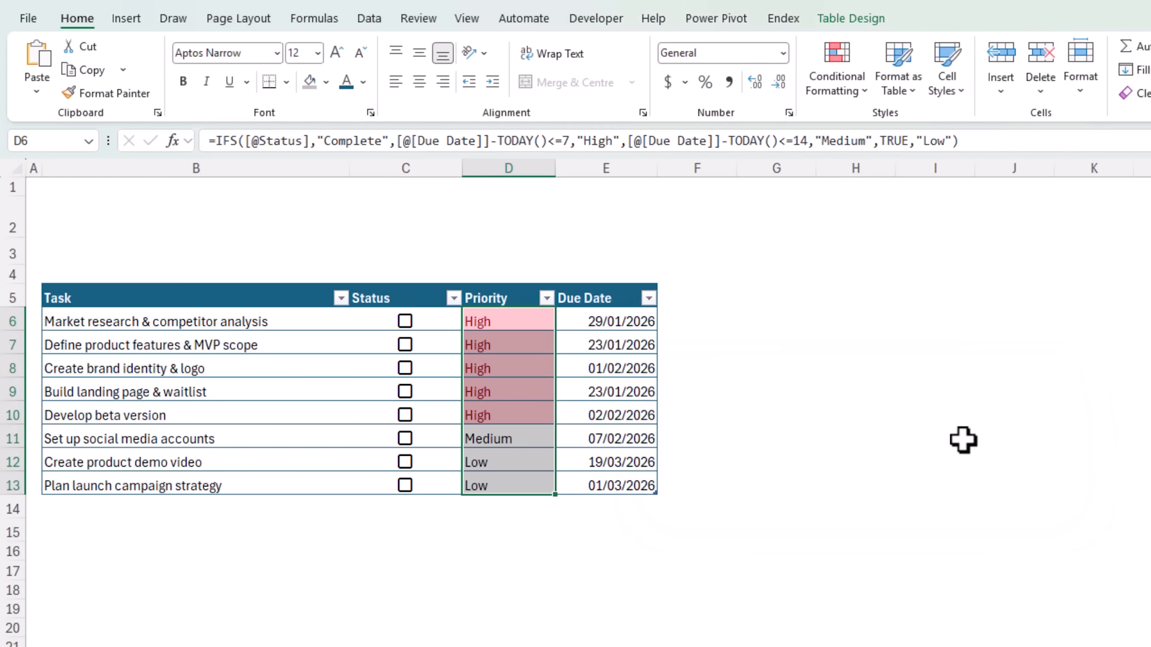
# - Highlight Priority cells containing "Medium" with Yellow Fill with Dark Yellow Text
pyautogui.click(835, 90)
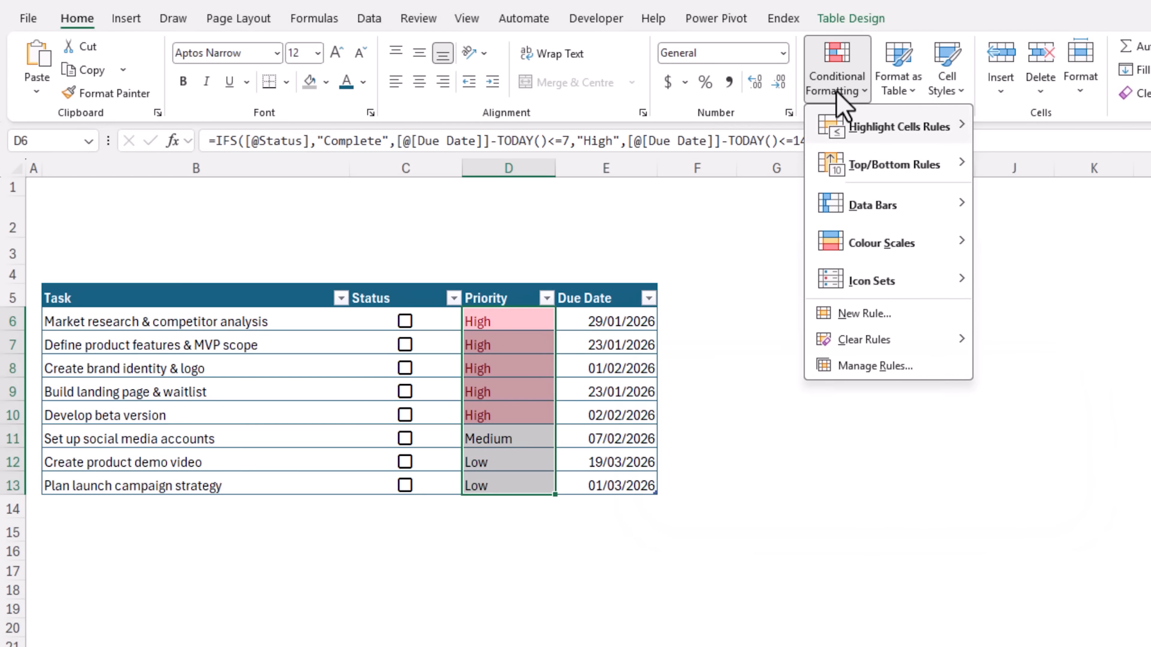
pyautogui.moveTo(899, 126)
pyautogui.click(1011, 272)
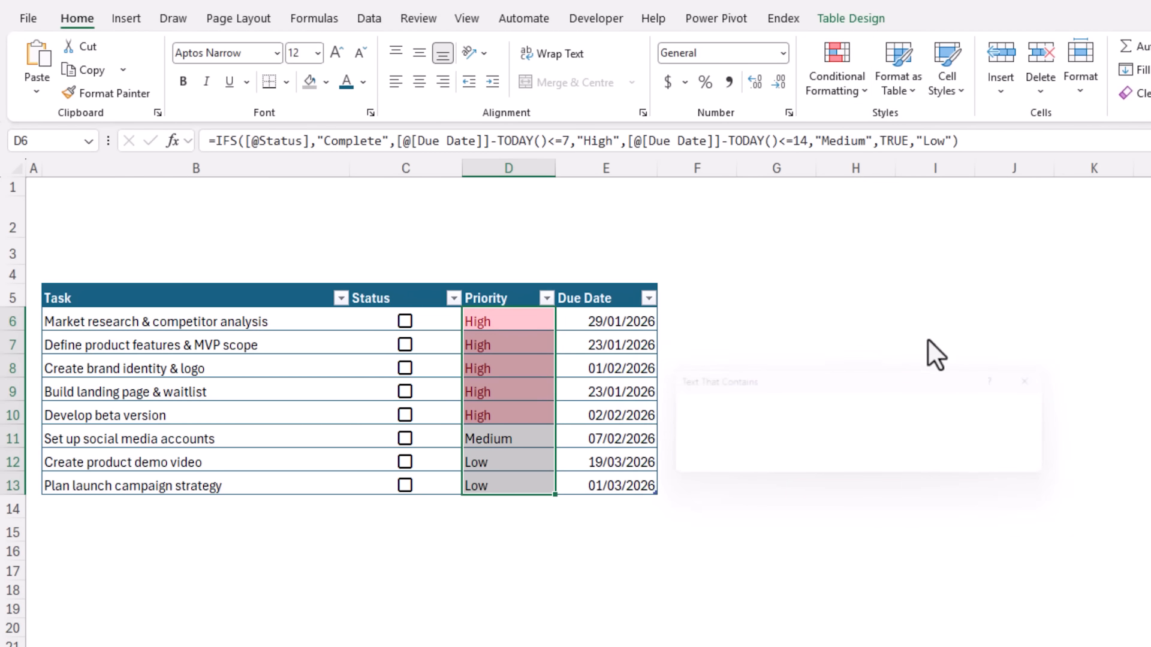
pyautogui.write('Medium')
pyautogui.click(917, 433)
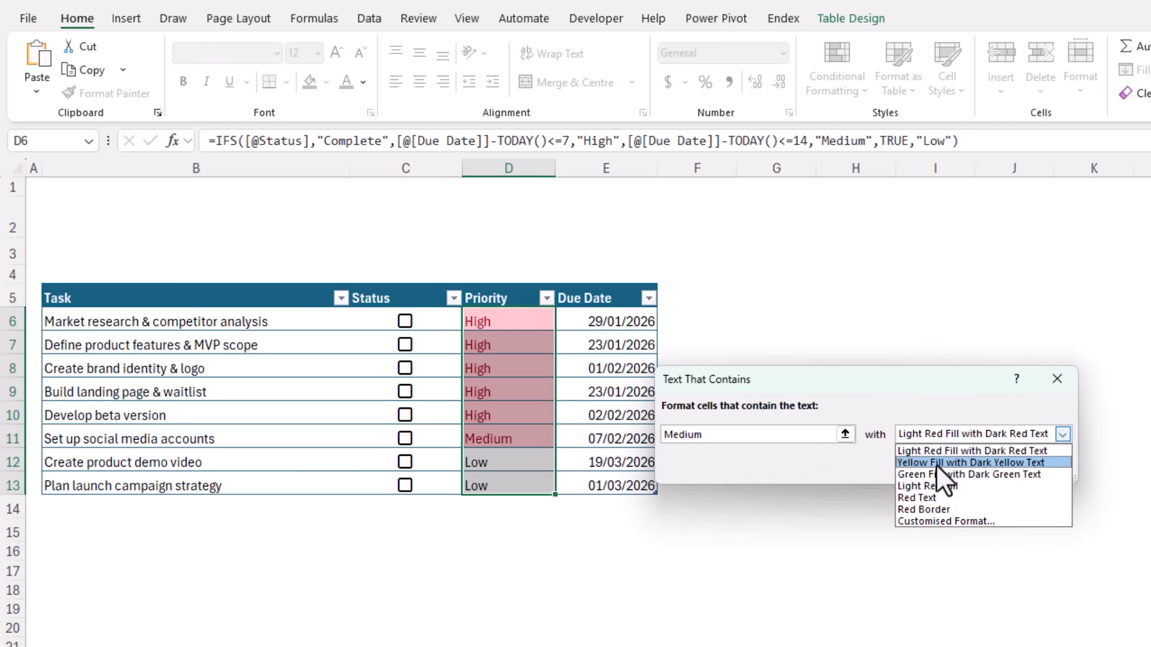
pyautogui.click(936, 464)
pyautogui.click(937, 465)
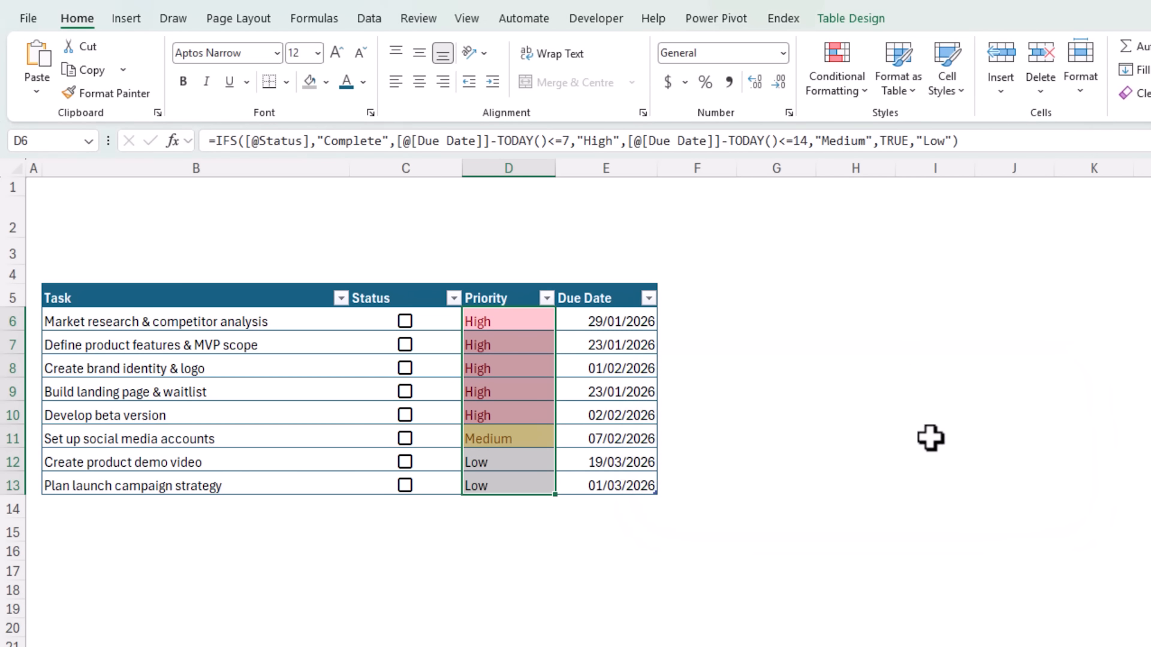
# - Highlight Priority cells containing "Low" with a customised blue fill and dark blue font colour
pyautogui.click(821, 90)
pyautogui.moveTo(875, 123)
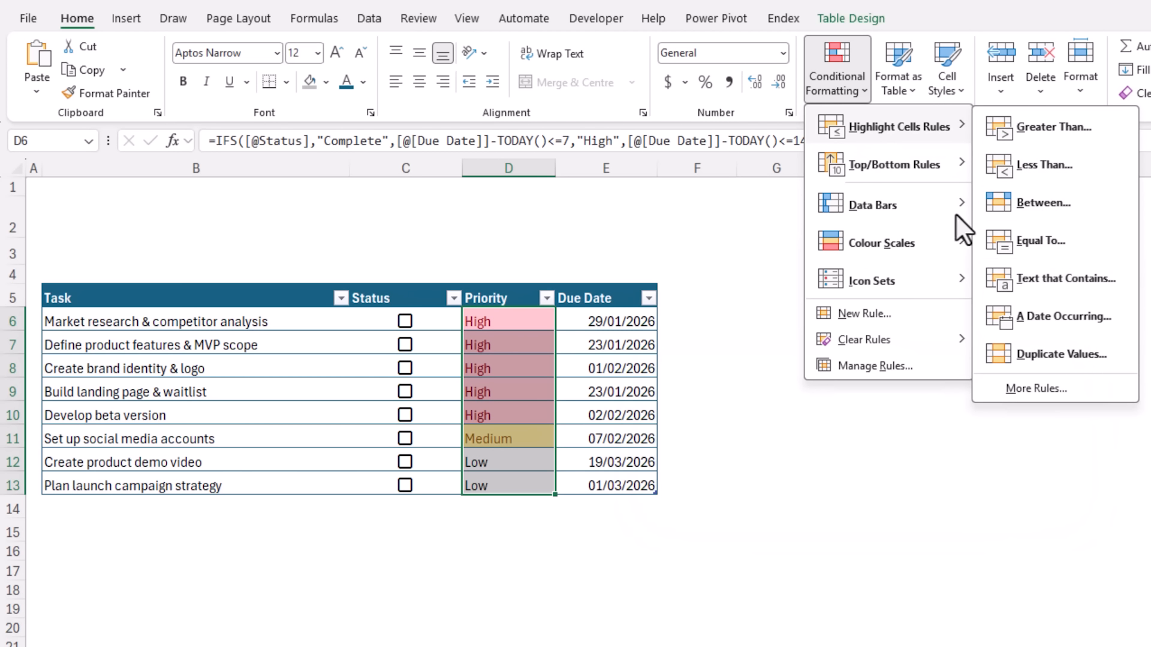
pyautogui.click(1017, 282)
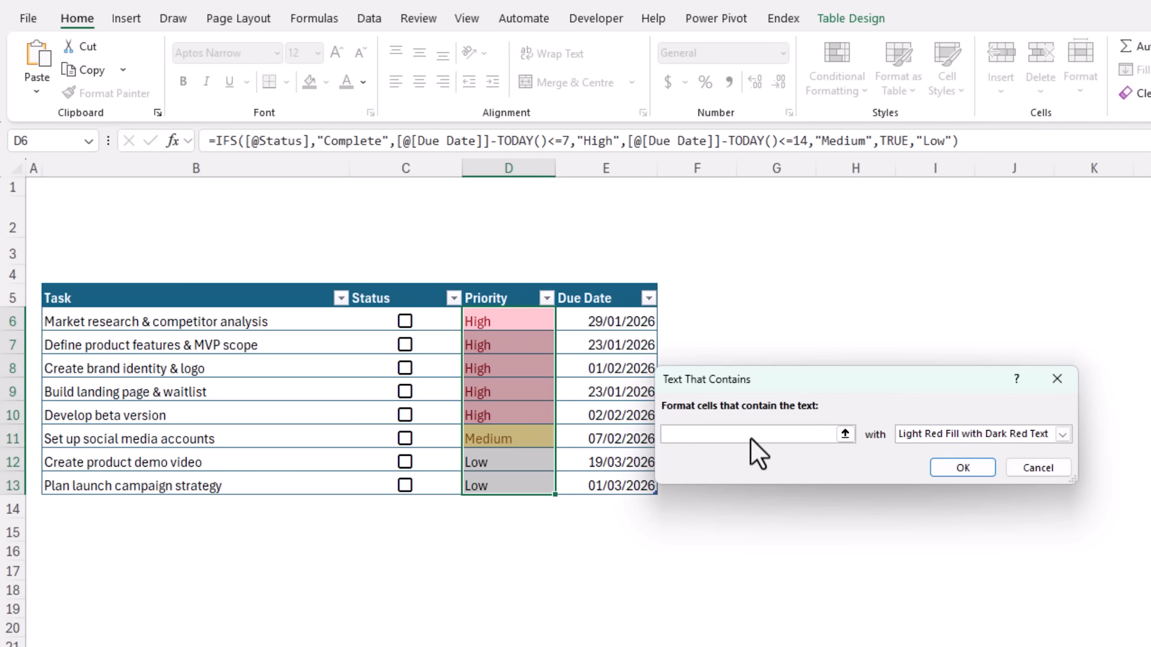
pyautogui.write('Low')
pyautogui.click(919, 435)
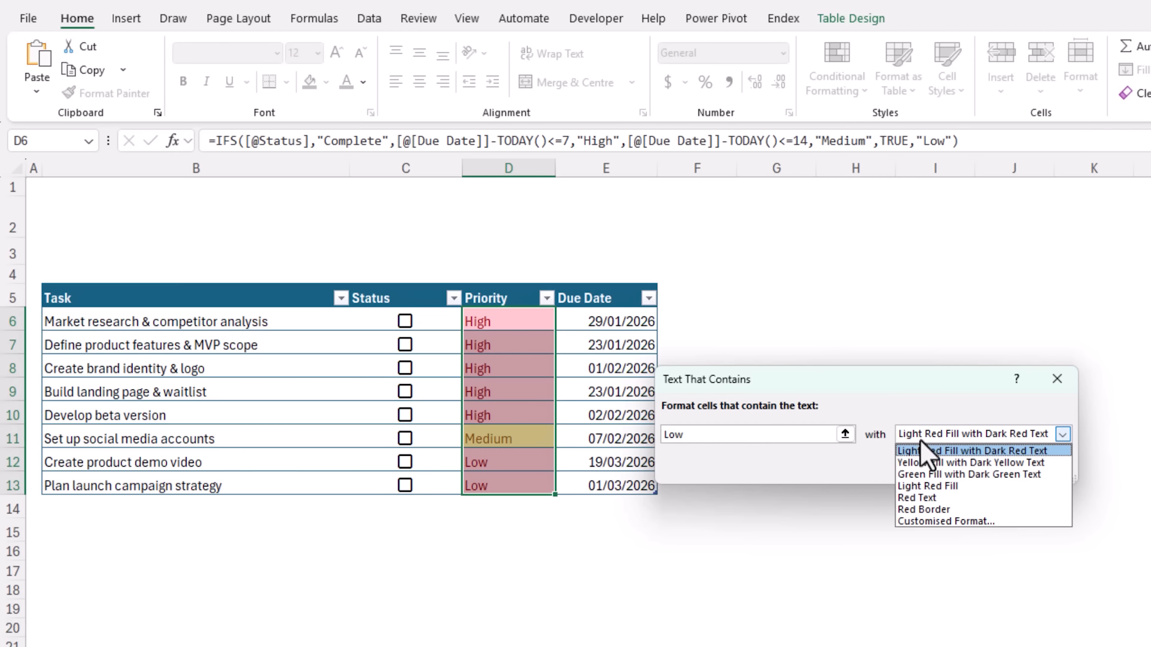
pyautogui.press('Down')
pyautogui.press('Down')
pyautogui.press('Down')
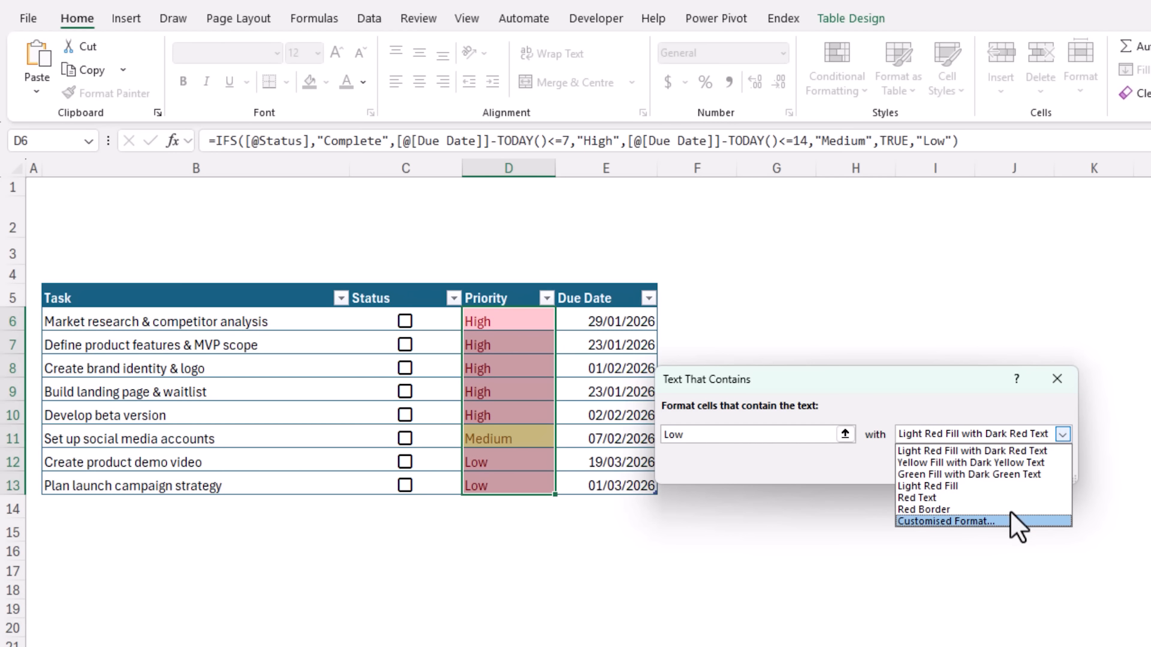
pyautogui.click(1013, 520)
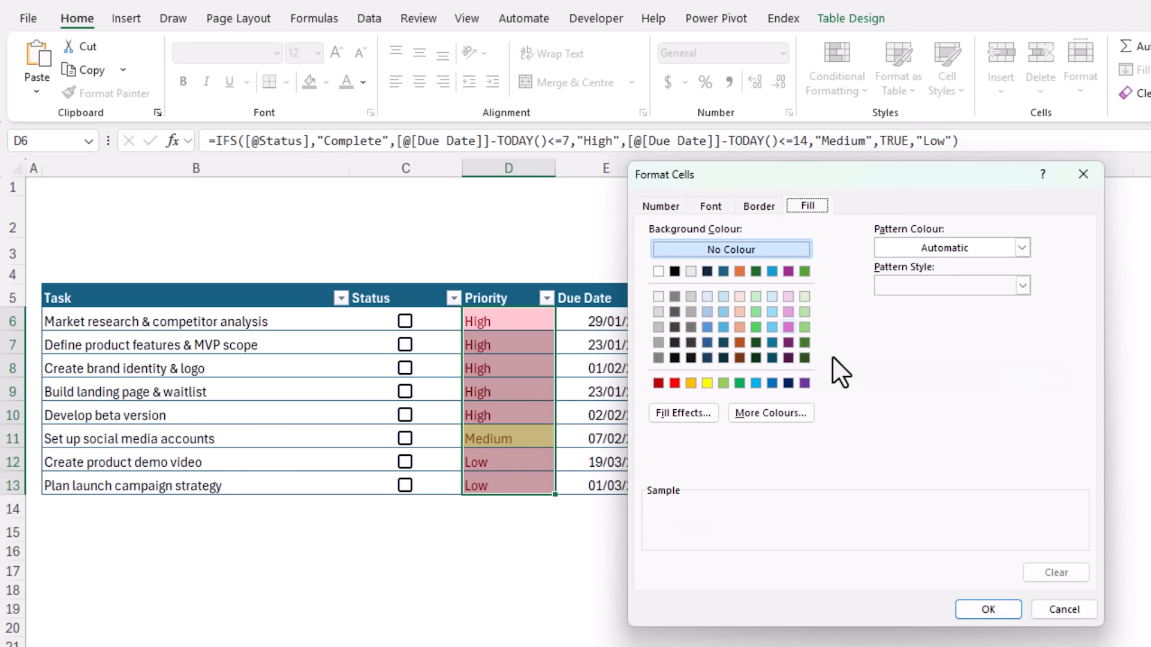
pyautogui.click(772, 301)
pyautogui.click(717, 205)
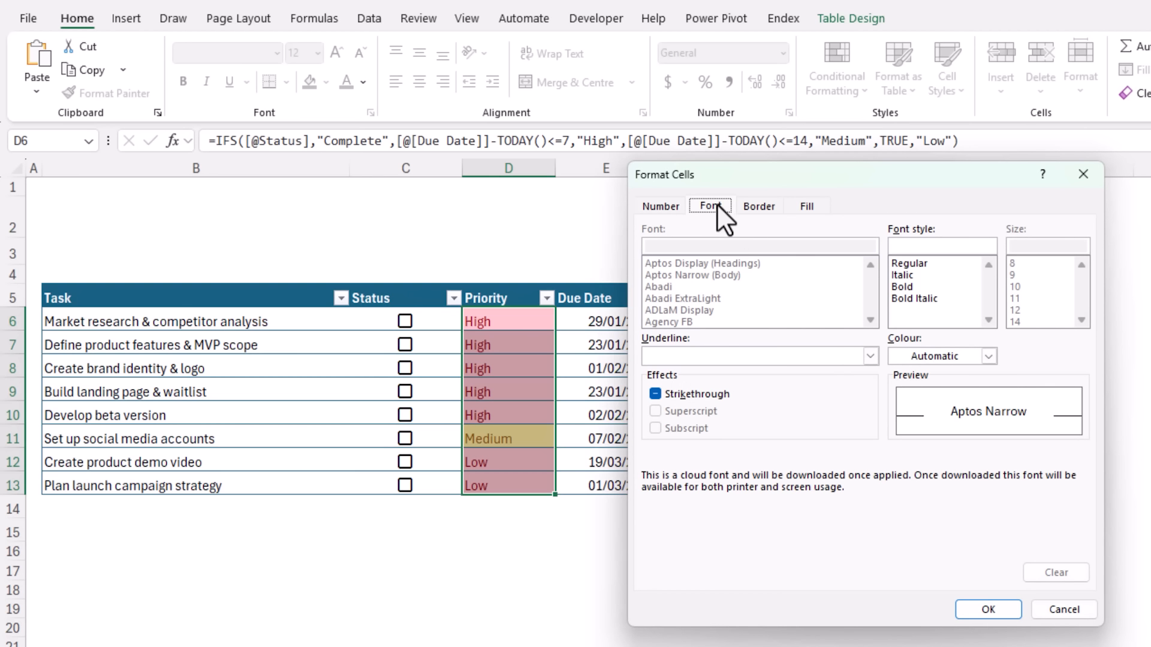
pyautogui.click(987, 356)
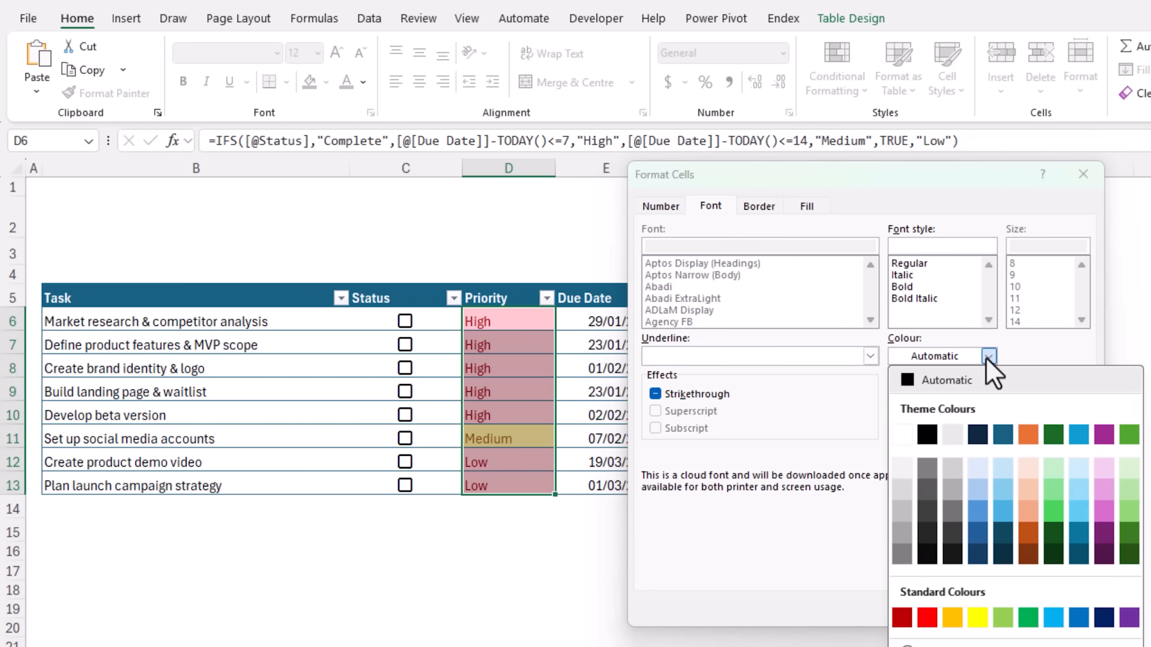
pyautogui.click(1084, 549)
pyautogui.click(993, 605)
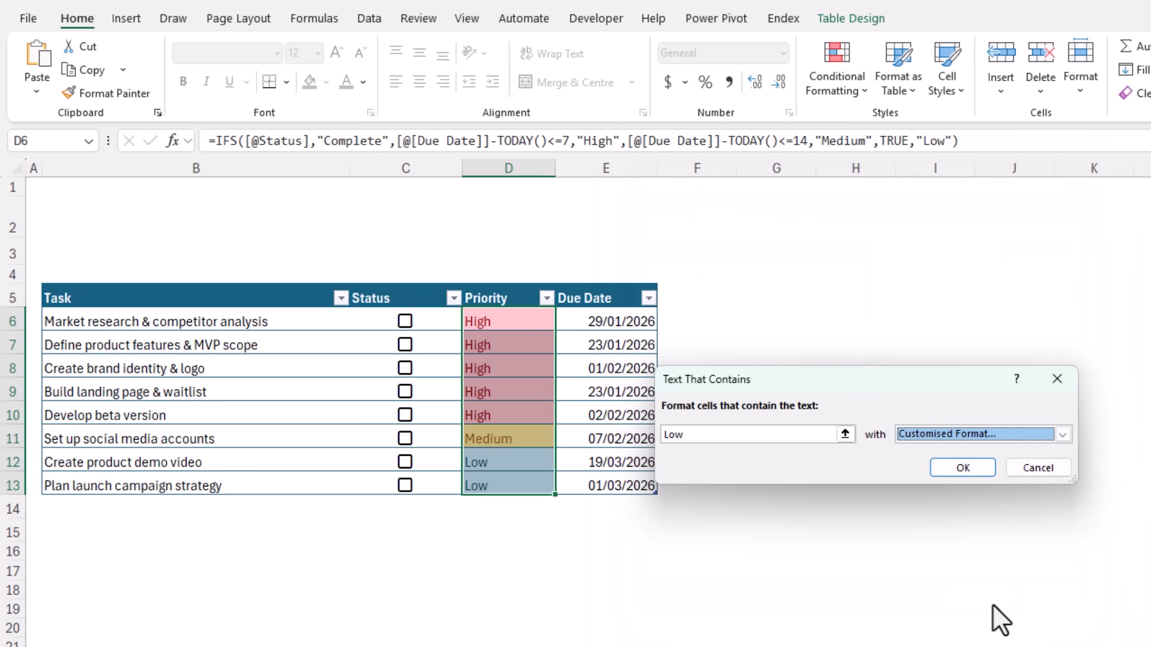
pyautogui.click(943, 471)
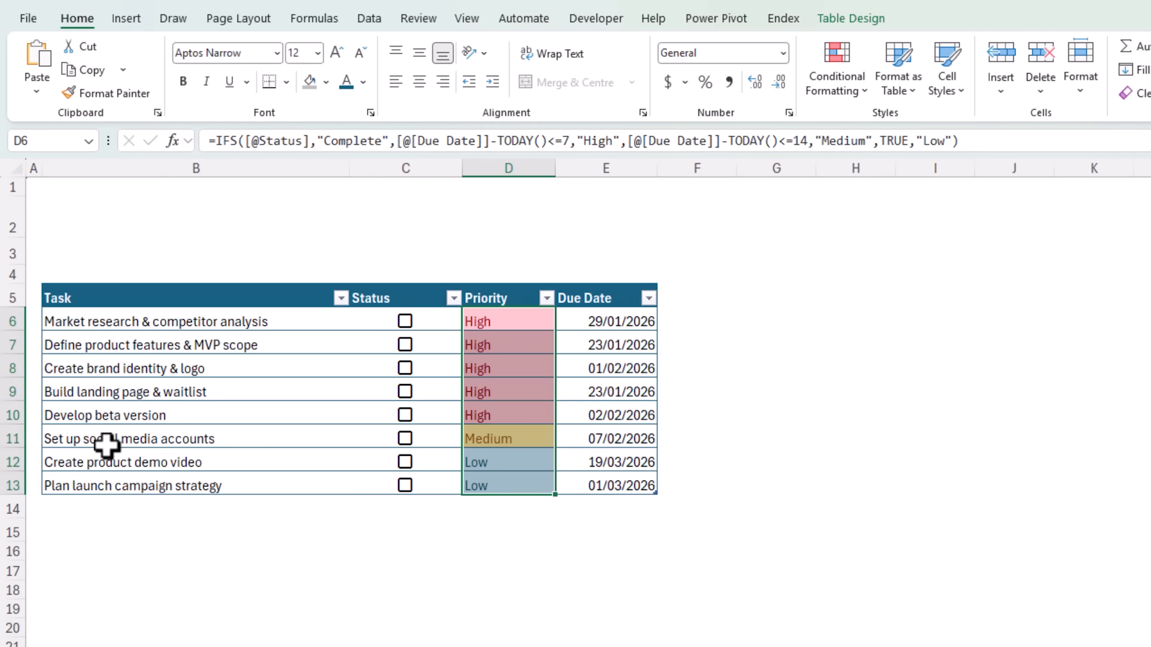
# - Select the table's data rows and start a new formula-based formatting rule referencing Status cell C6
pyautogui.click(36, 275)
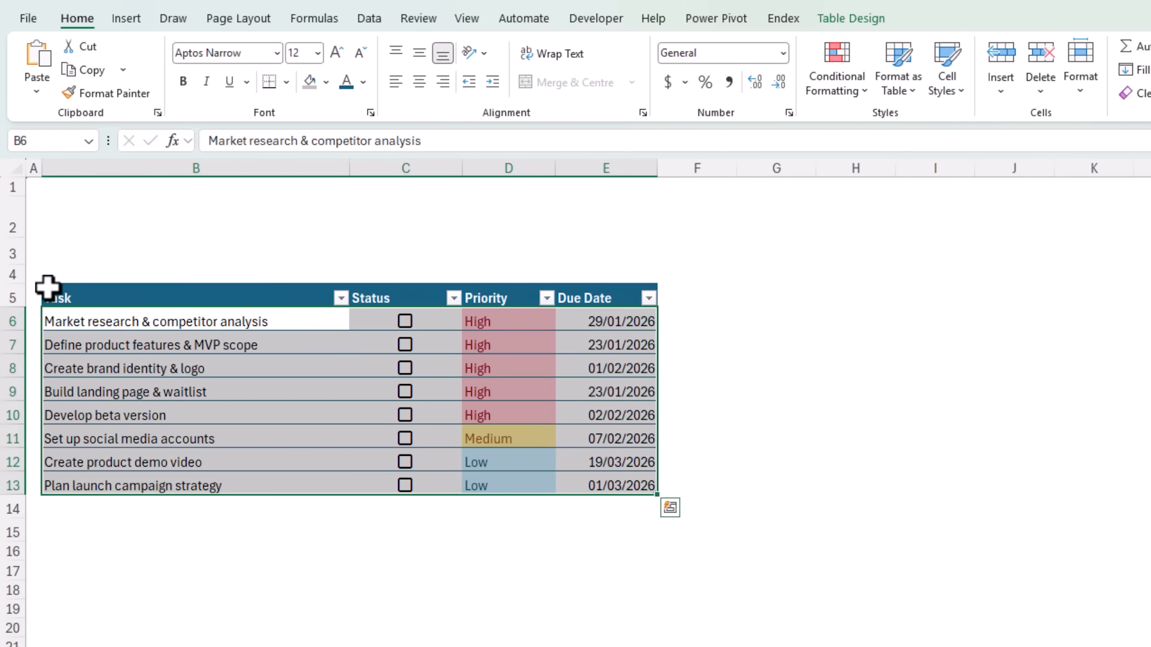
pyautogui.click(831, 82)
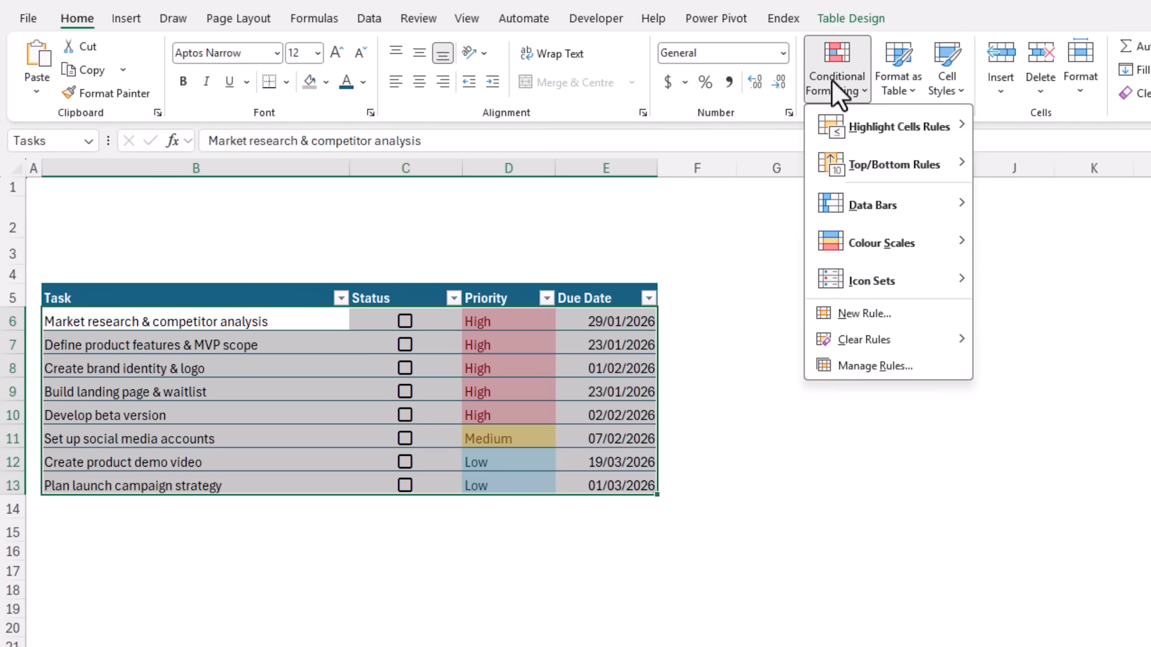
pyautogui.click(811, 310)
pyautogui.click(670, 380)
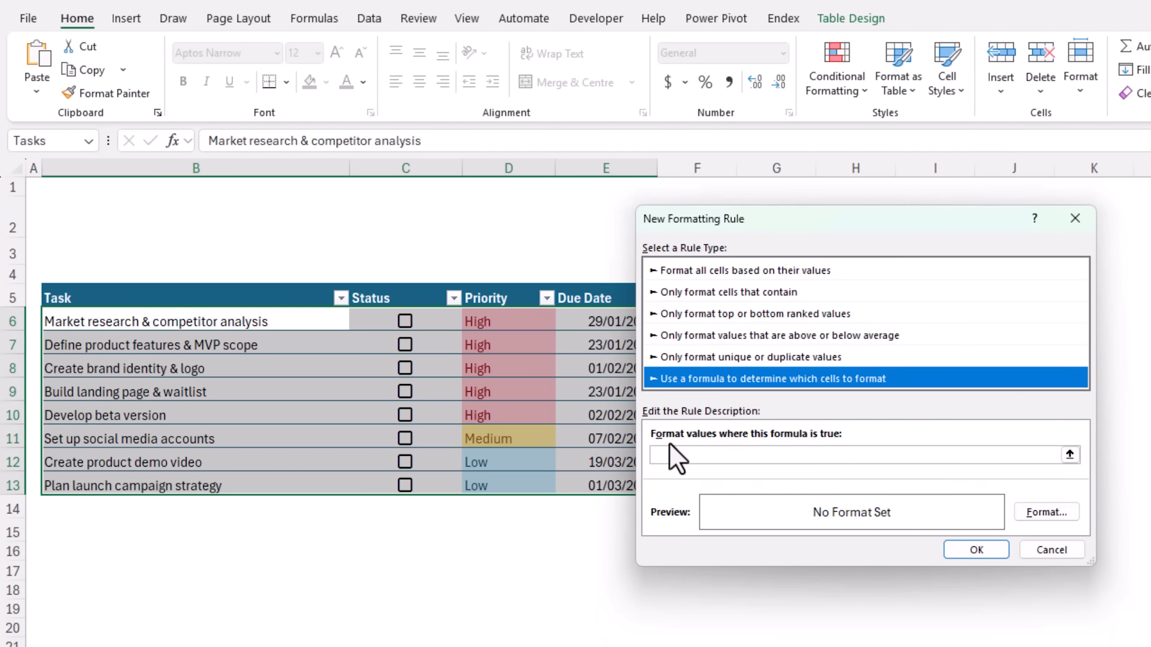
pyautogui.click(674, 448)
pyautogui.click(675, 454)
pyautogui.click(439, 318)
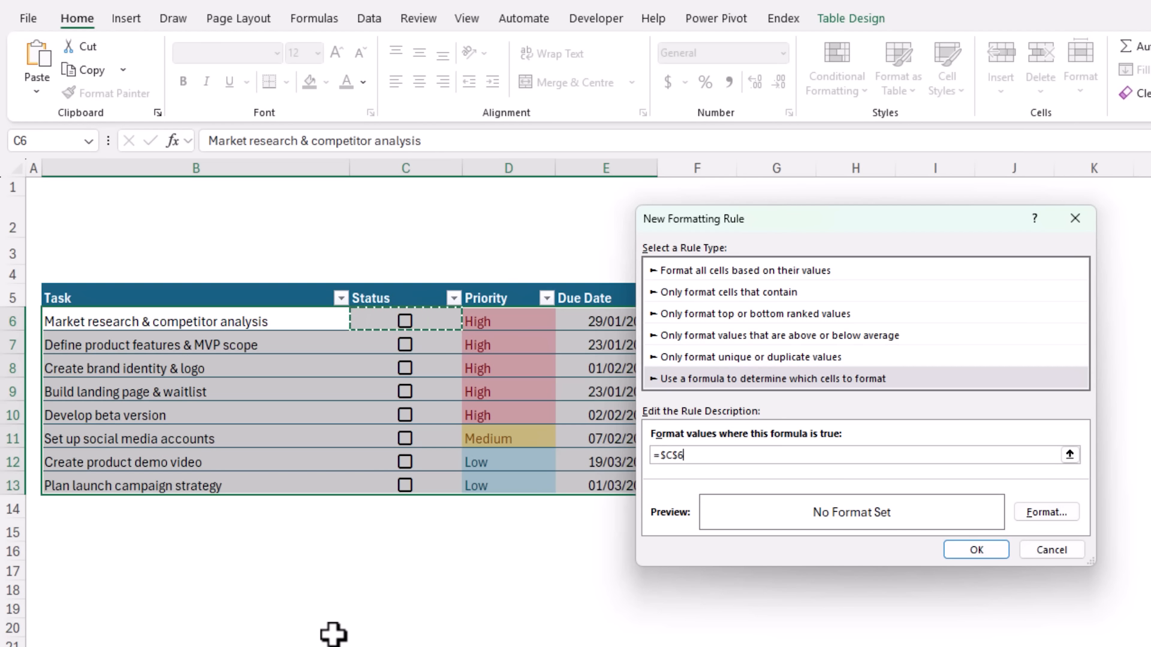
pyautogui.click(673, 457)
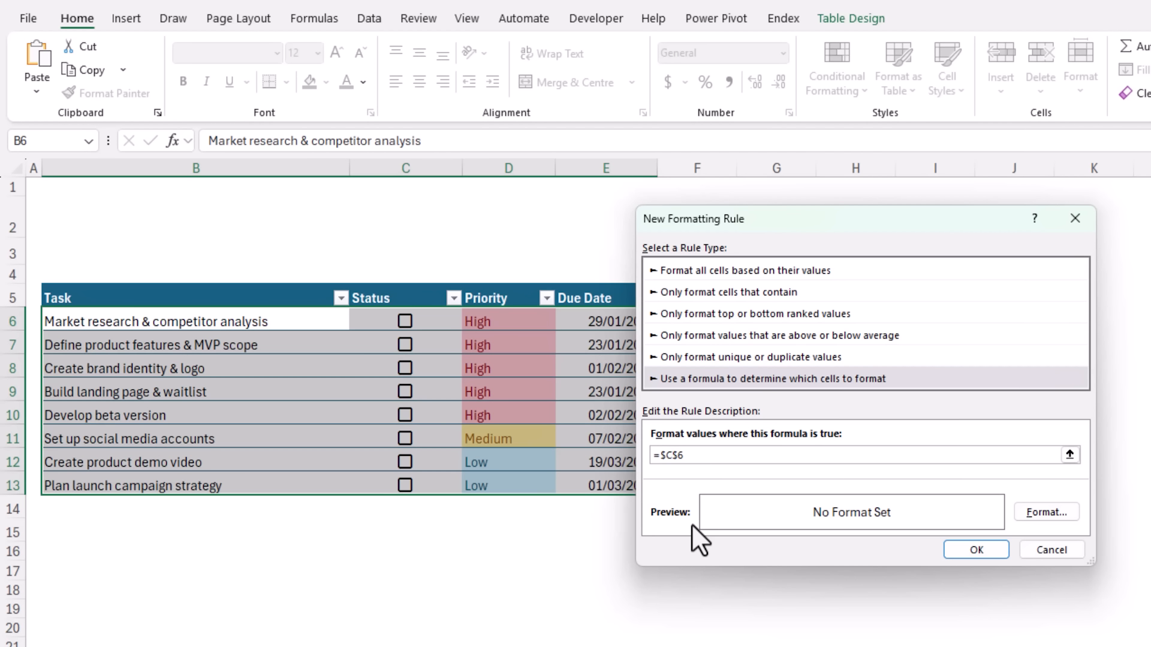
pyautogui.press('Delete')
# - Set the completed-task rule's format to a grey fill and grey font colour with strikethrough, and apply the rule
pyautogui.click(1037, 509)
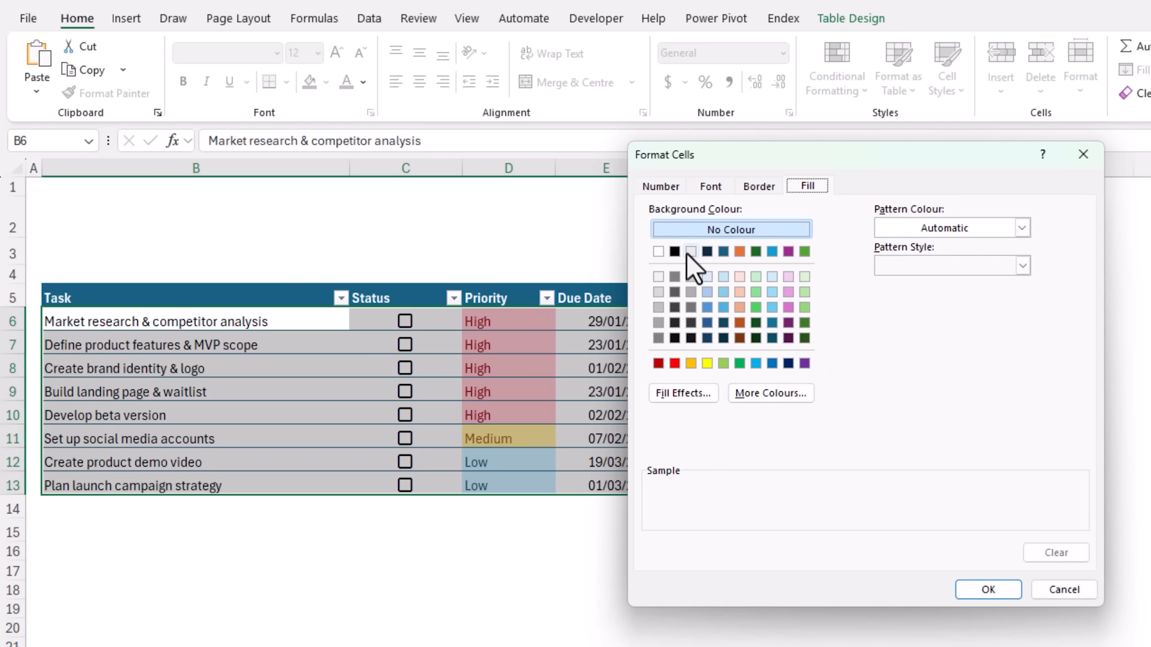
pyautogui.click(691, 252)
pyautogui.click(705, 185)
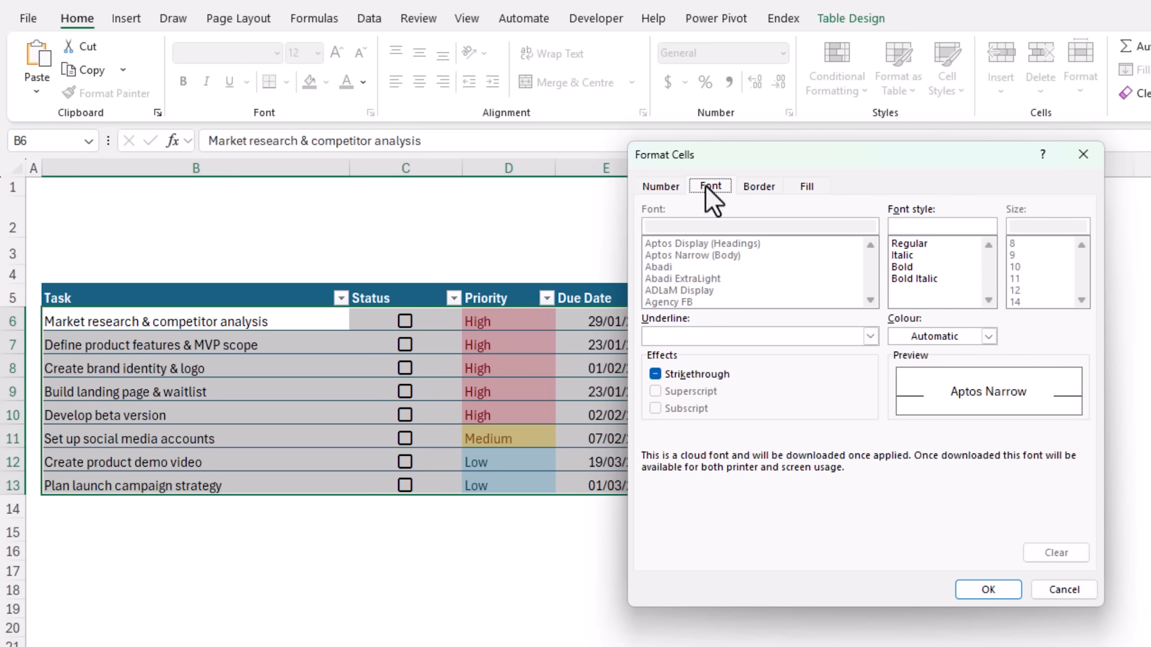
pyautogui.click(988, 336)
pyautogui.click(957, 485)
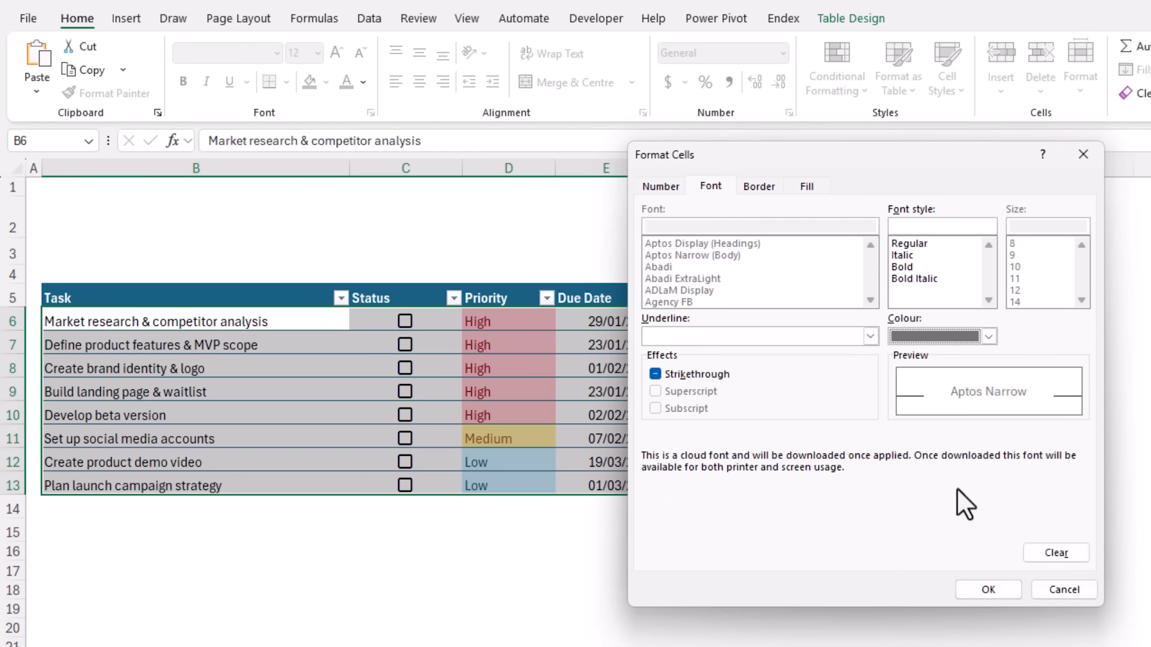
pyautogui.click(966, 583)
pyautogui.click(974, 549)
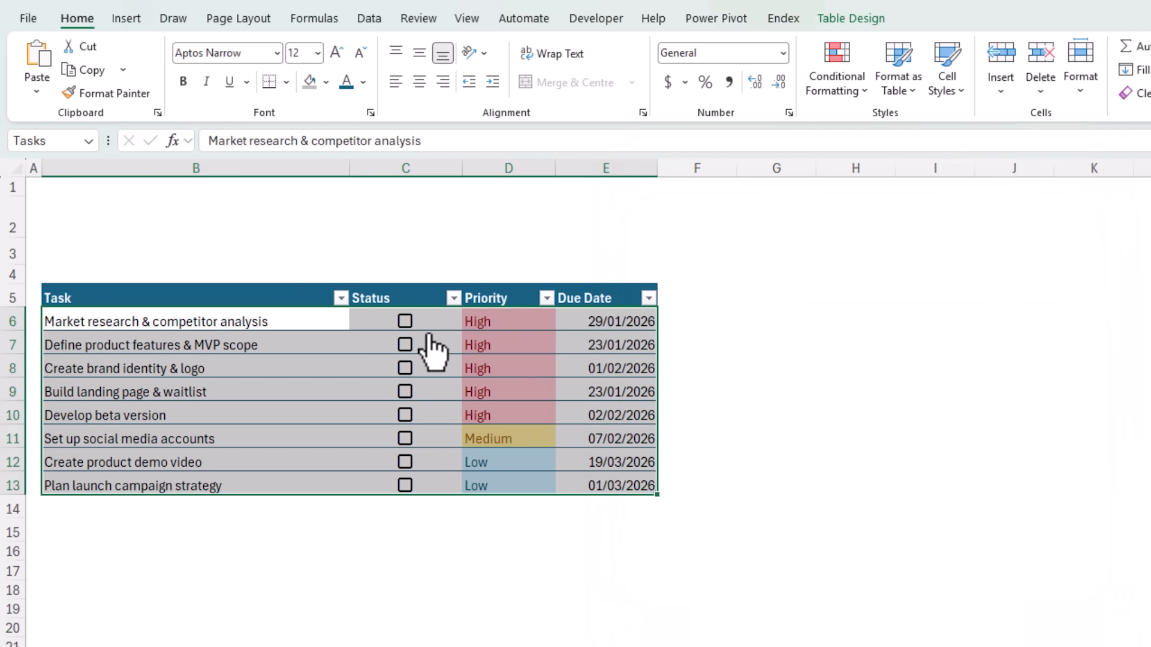
# - Tick the Status checkboxes for the first and third tasks
pyautogui.click(405, 322)
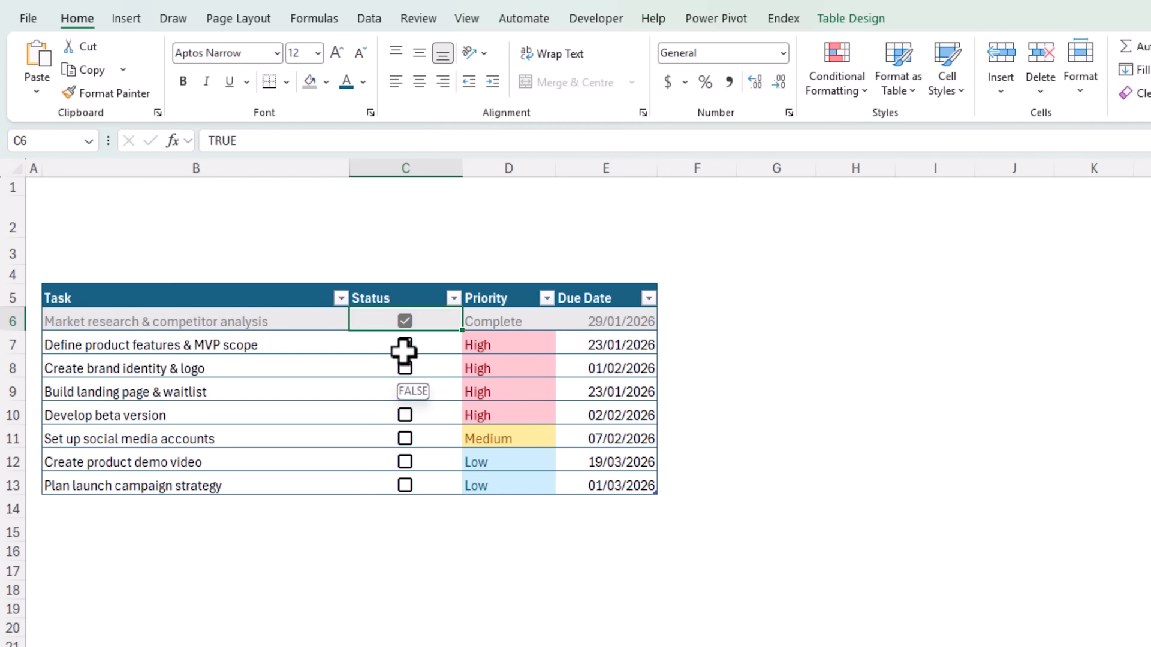
pyautogui.click(407, 369)
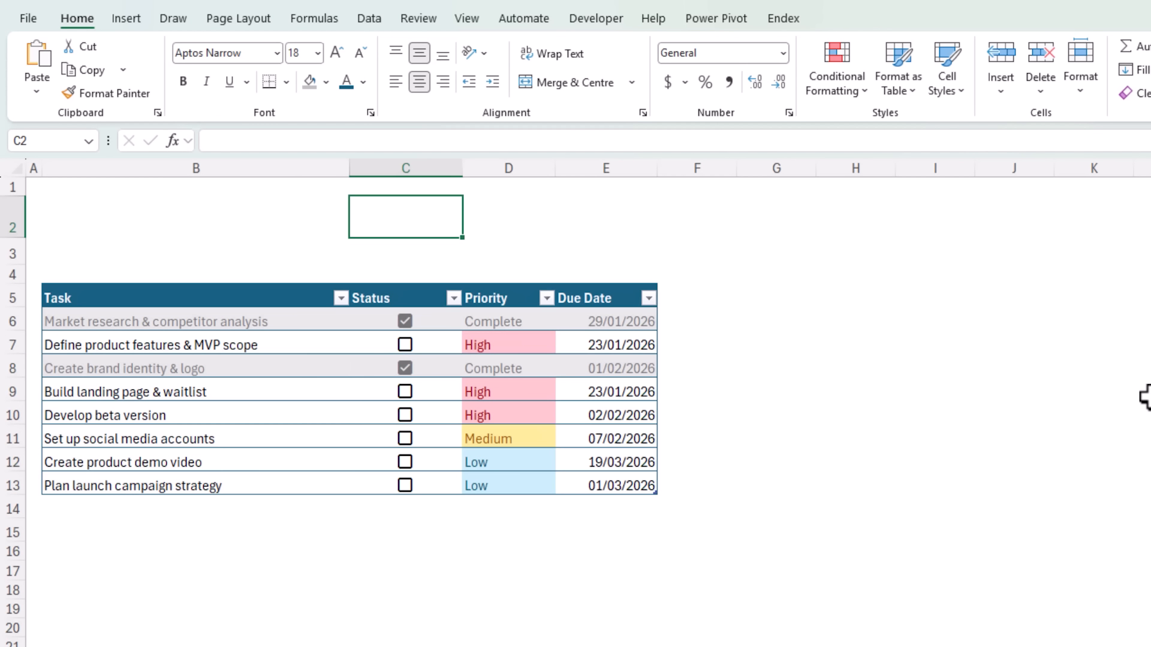
# - Enter the label Total Tasks in C2 and the formula =COUNTA(Tasks[Task]) in C3
pyautogui.write('Total Tasks')
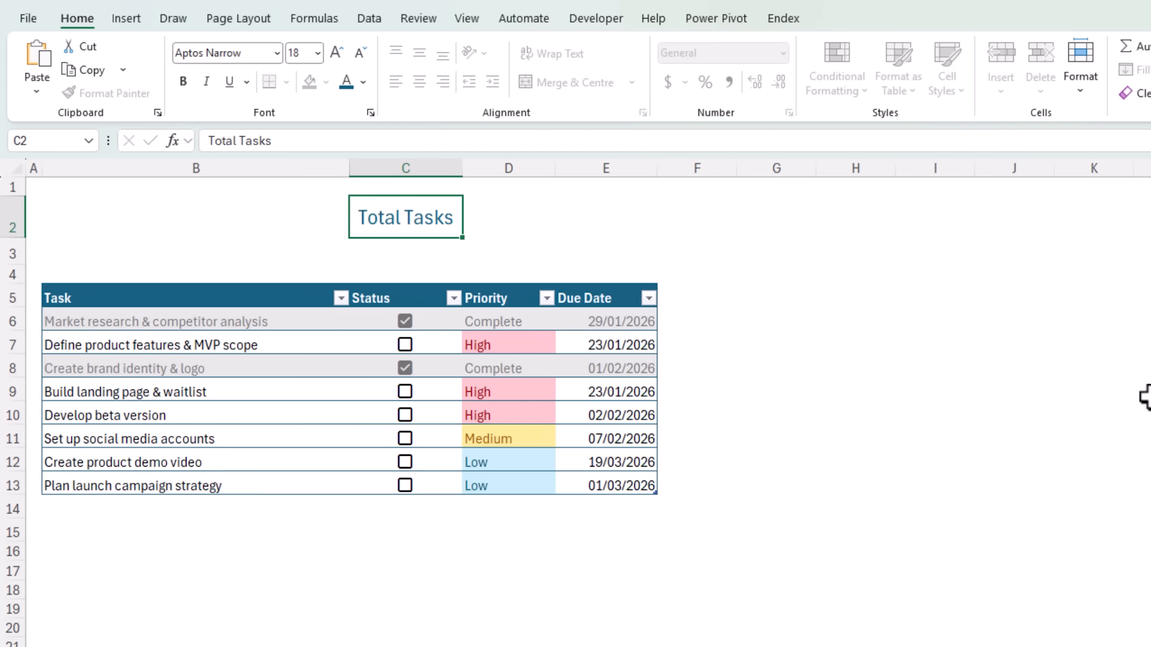
pyautogui.press('Return')
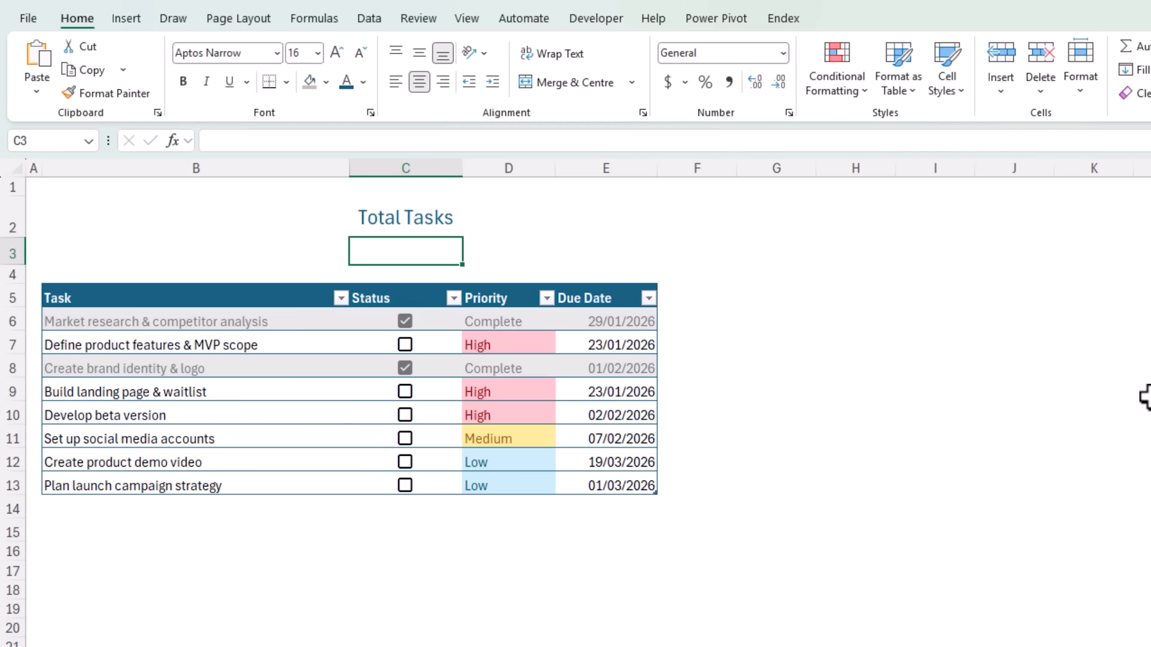
pyautogui.write('=counta')
pyautogui.press('Tab')
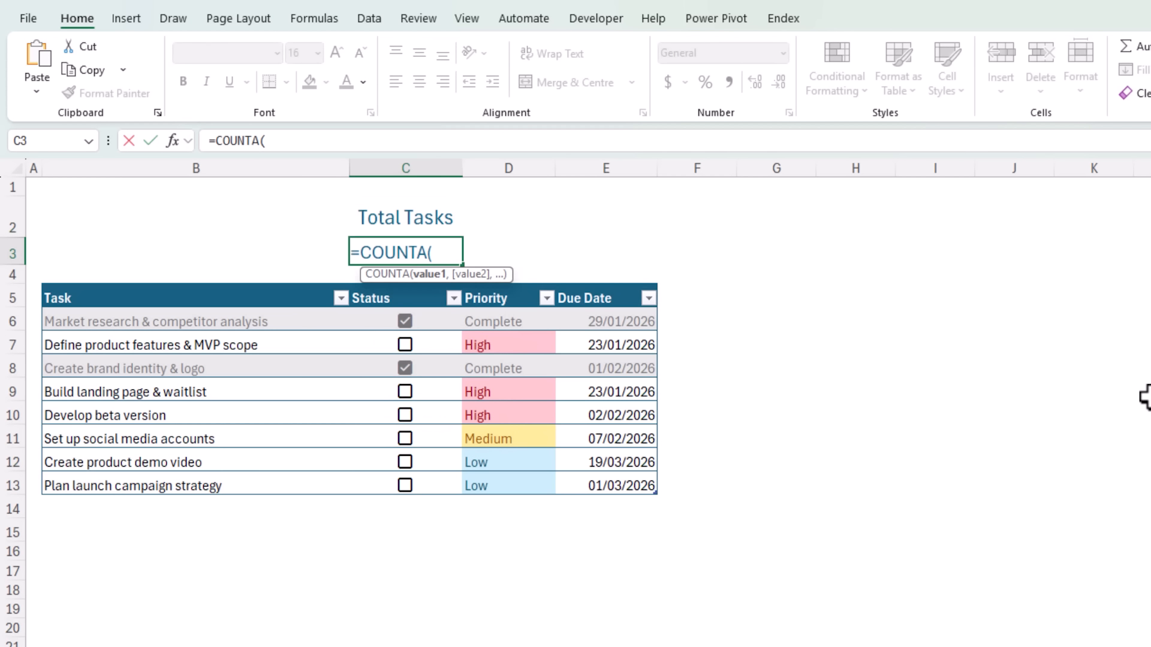
pyautogui.click(275, 283)
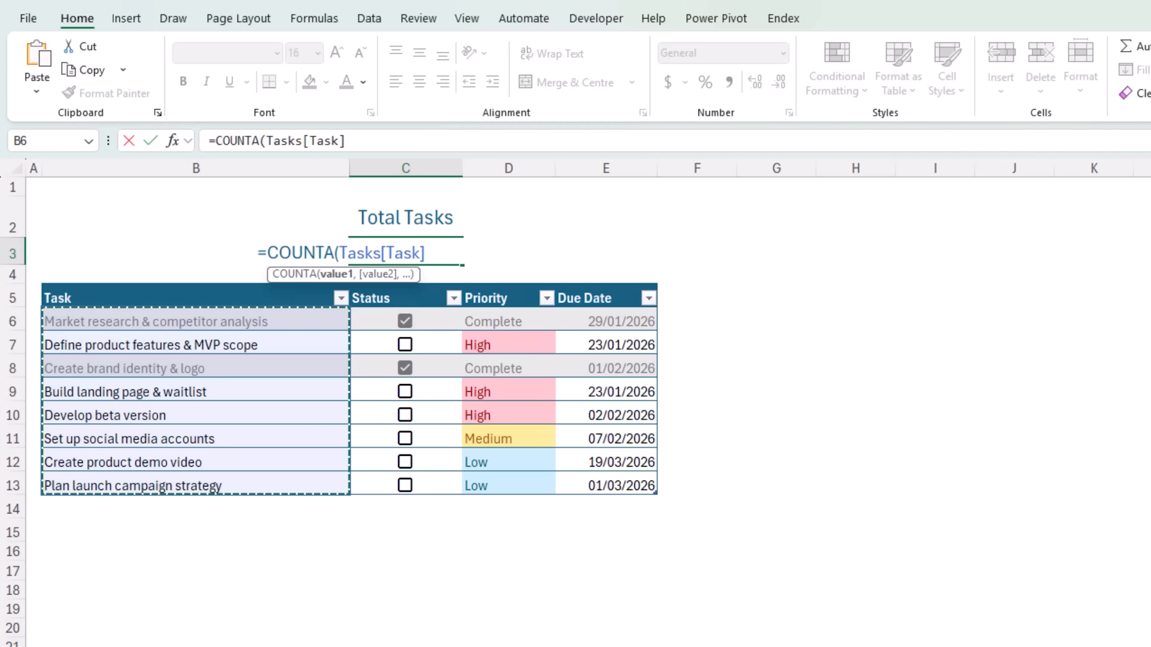
pyautogui.write(')')
pyautogui.press('Return')
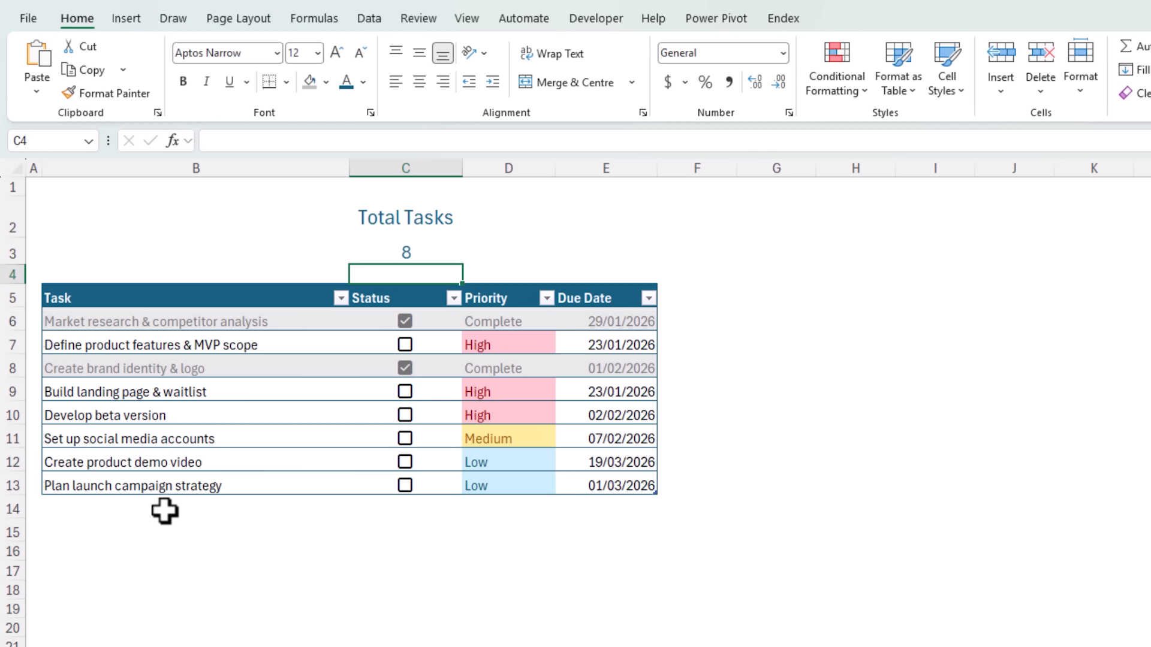
# - Enter the label Completed Tasks in D2
pyautogui.moveTo(180, 514); pyautogui.dragTo(230, 609)
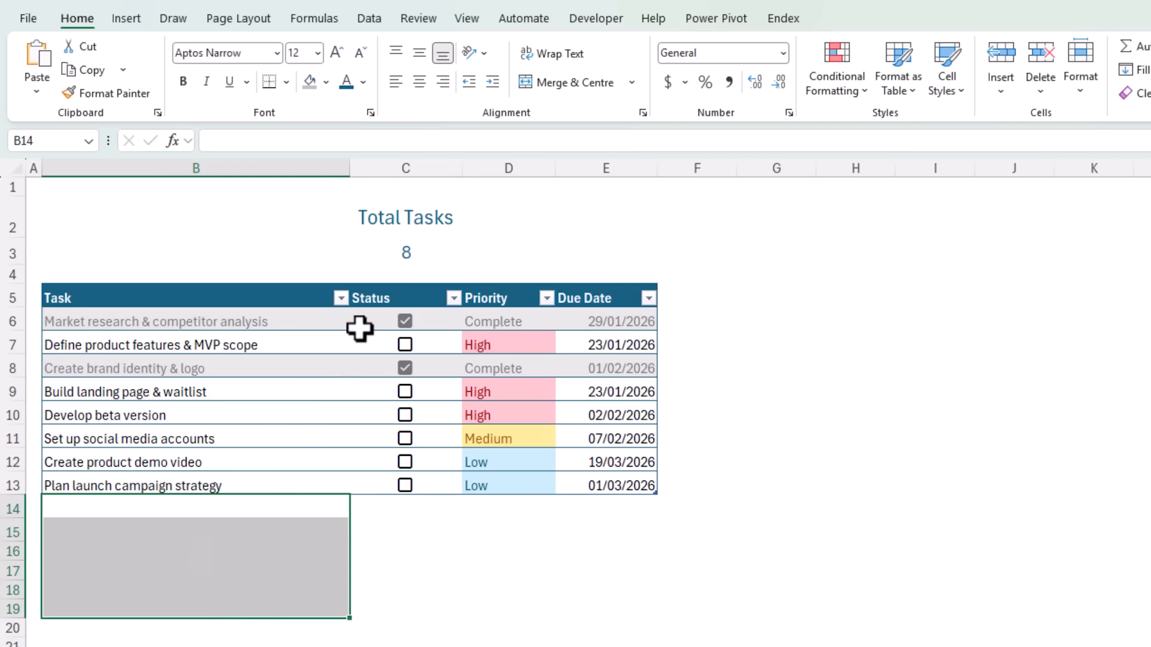
pyautogui.click(393, 254)
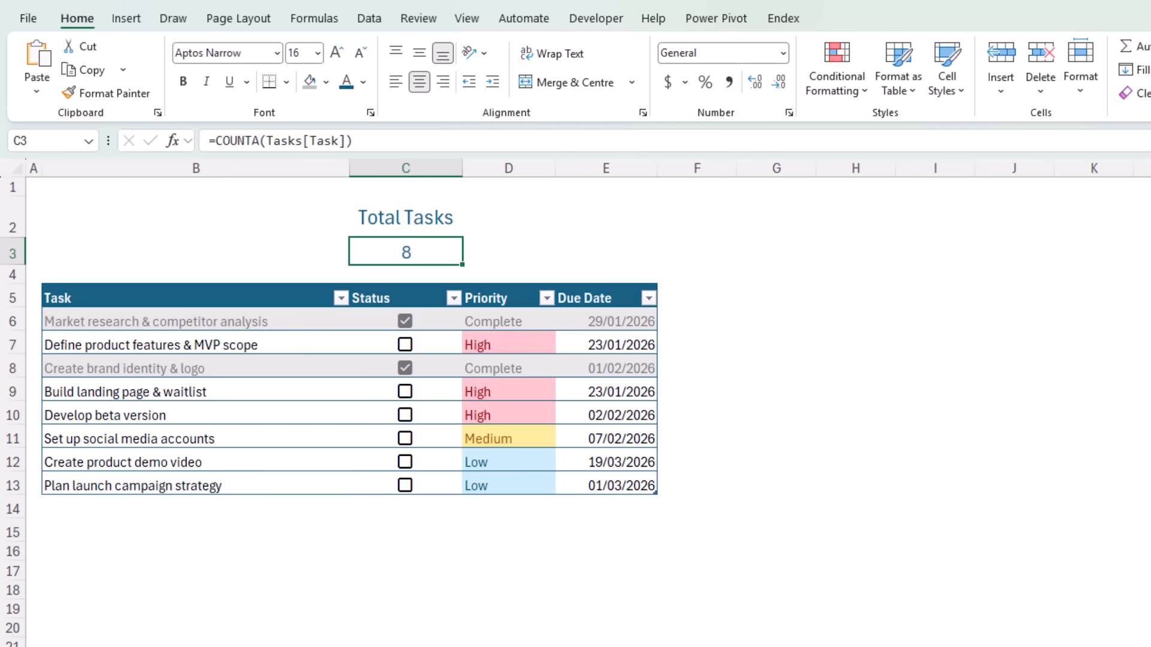
pyautogui.click(516, 215)
pyautogui.write('C')
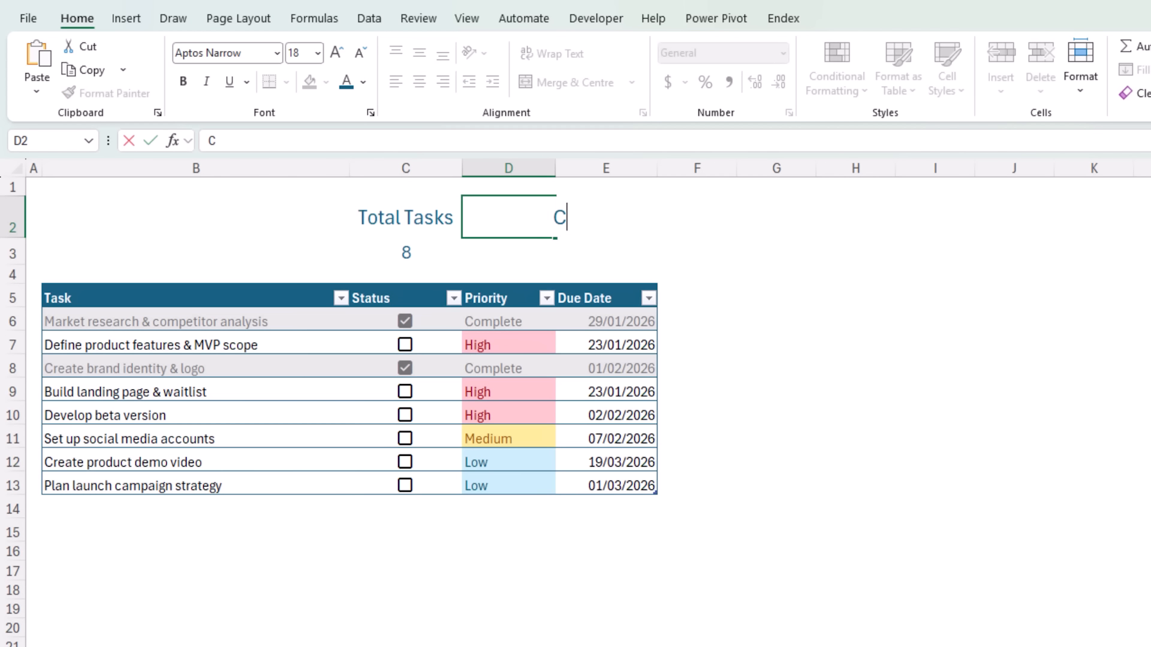
pyautogui.write('ompleted Tasks')
pyautogui.press('Return')
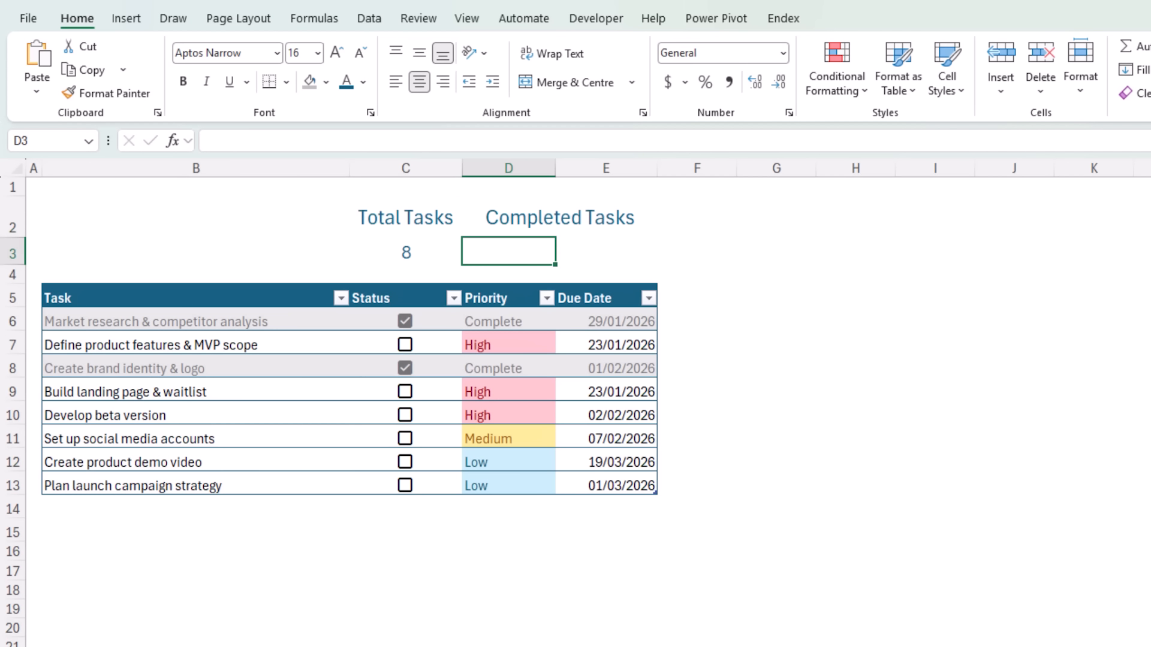
# - Enter =SUM(--Tasks[Status]) in D3 to count the ticked tasks
pyautogui.write('=sum')
pyautogui.press('Tab')
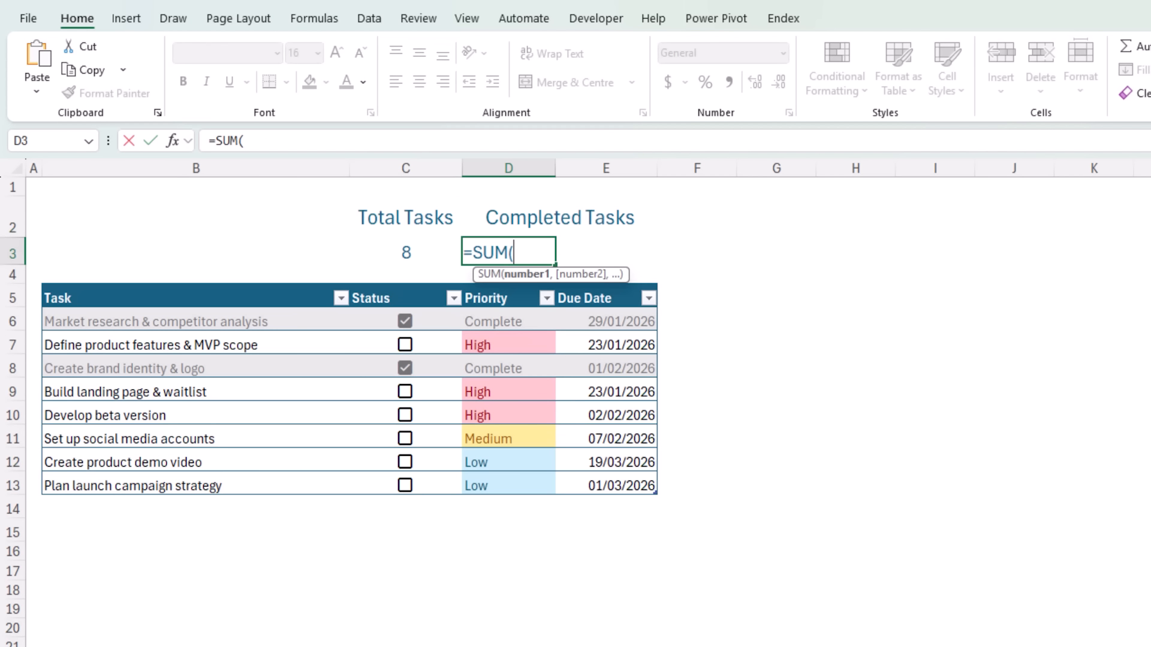
pyautogui.click(404, 290)
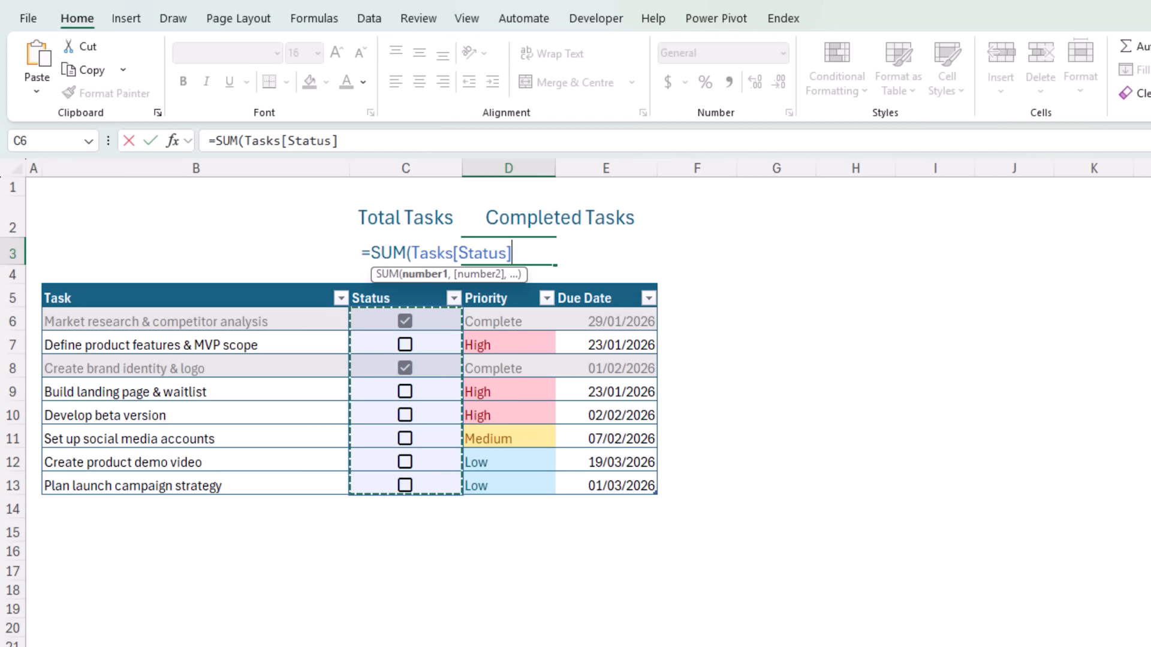
pyautogui.click(412, 253)
pyautogui.write('--')
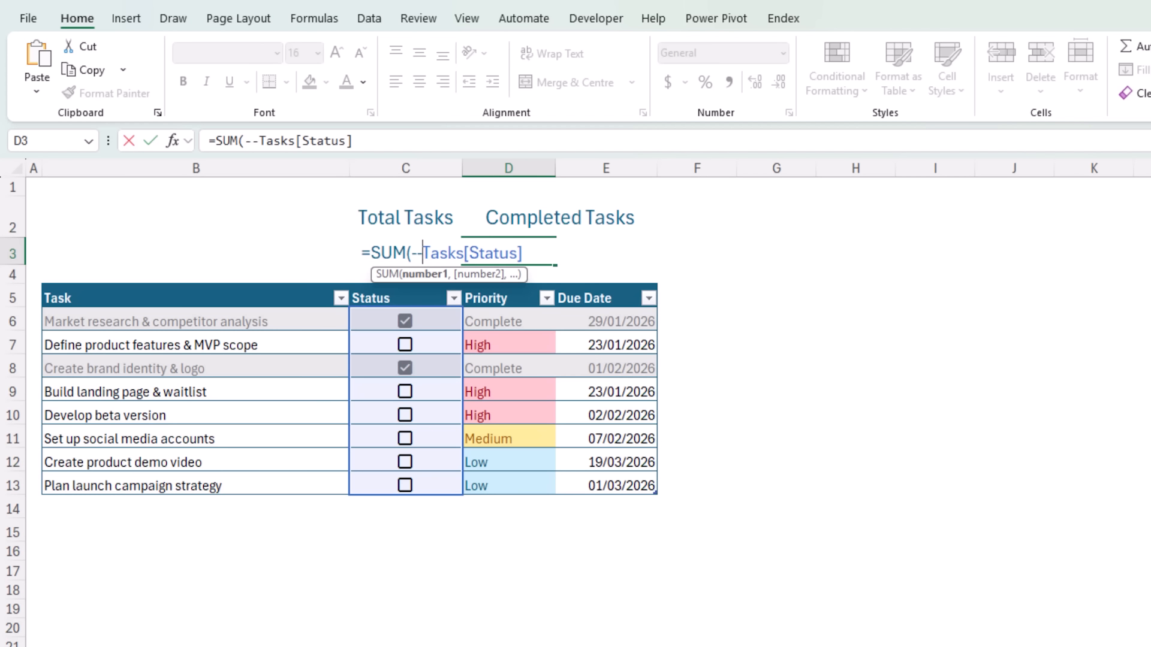
pyautogui.click(547, 252)
pyautogui.write(')')
pyautogui.press('Return')
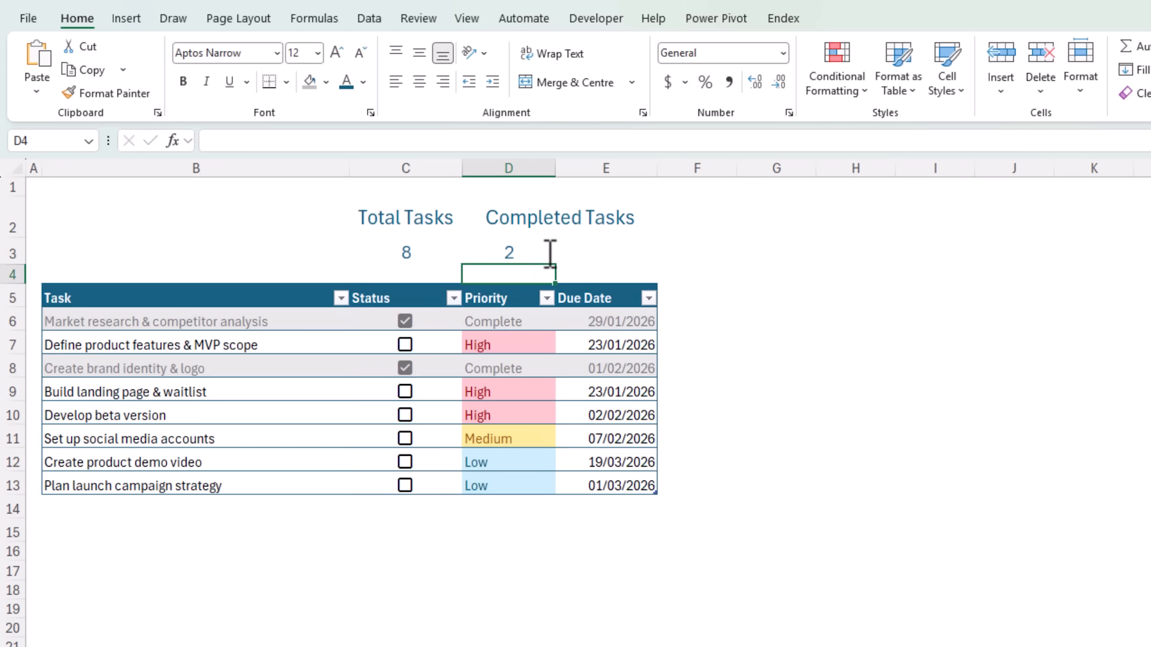